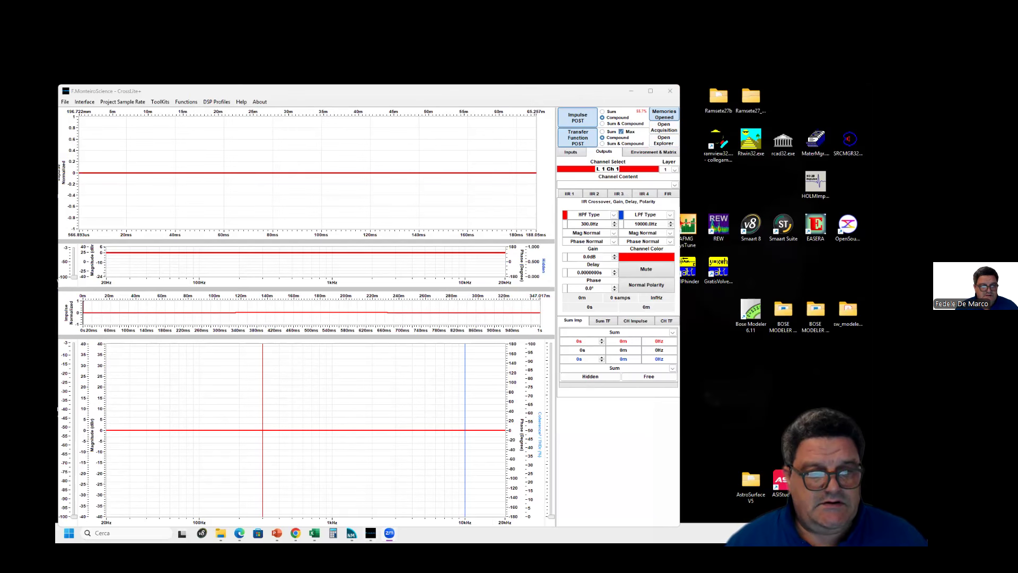
Step: Bring up the Memories window and examine the Average/Sum function's process methods, leaving without averaging anything
left_click(401, 487)
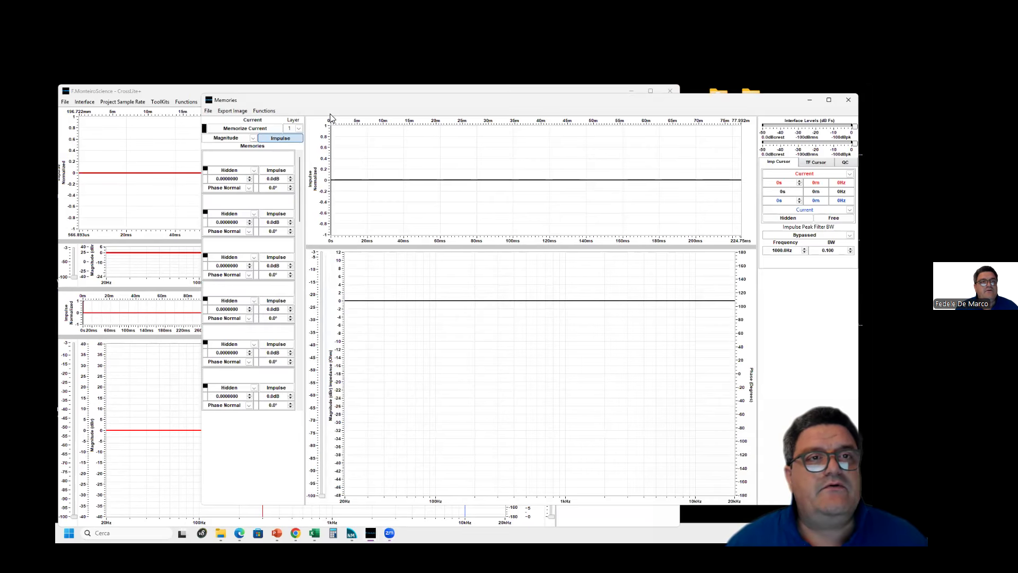
left_click_drag(333, 104, 342, 104)
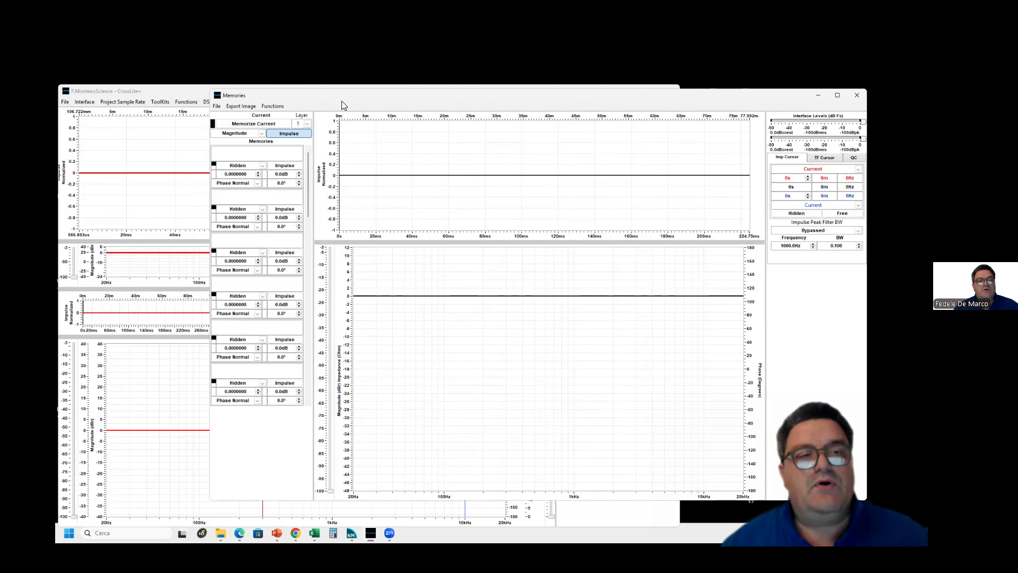
left_click(278, 107)
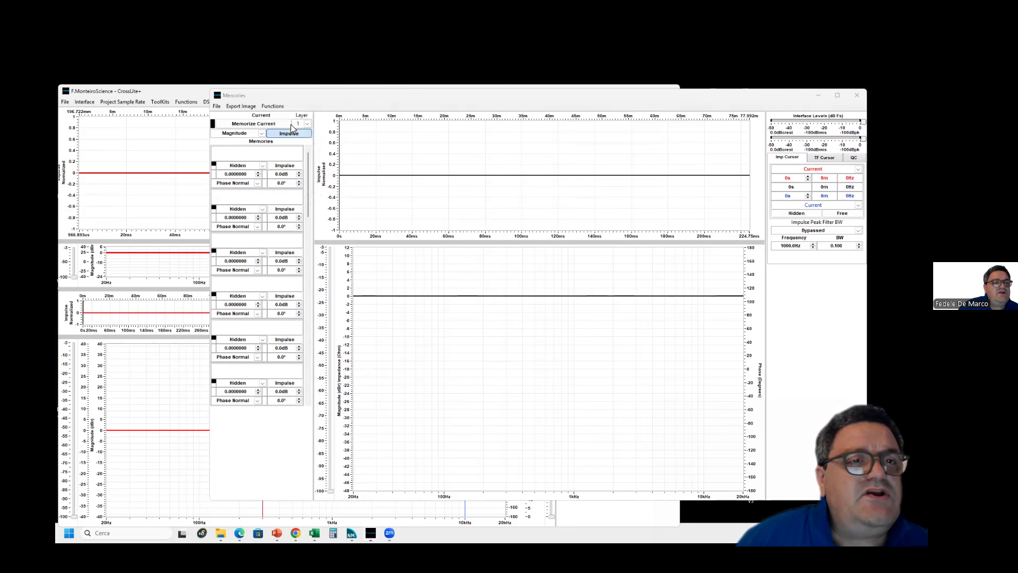
left_click(289, 124)
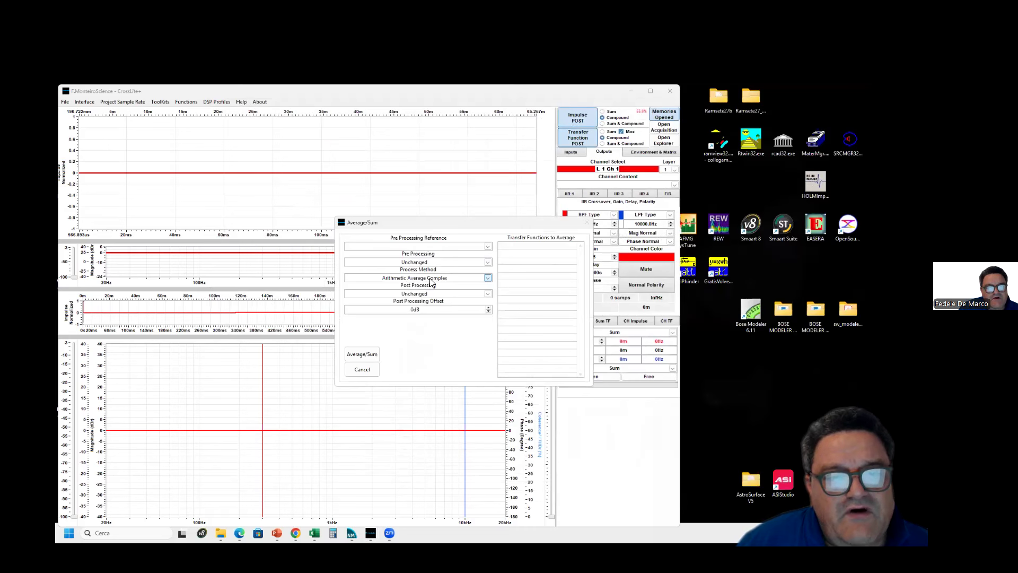
left_click(433, 279)
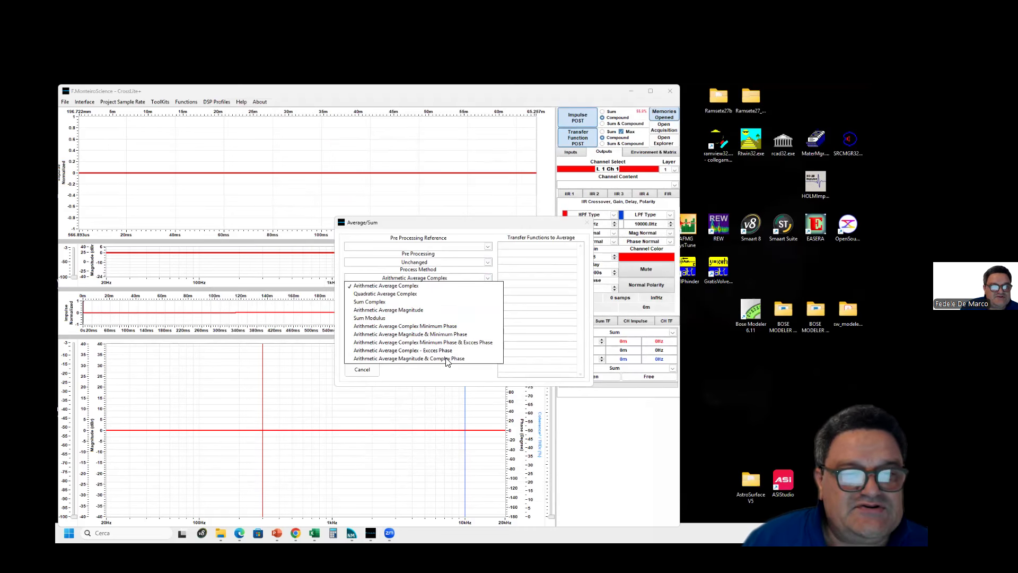
left_click(413, 229)
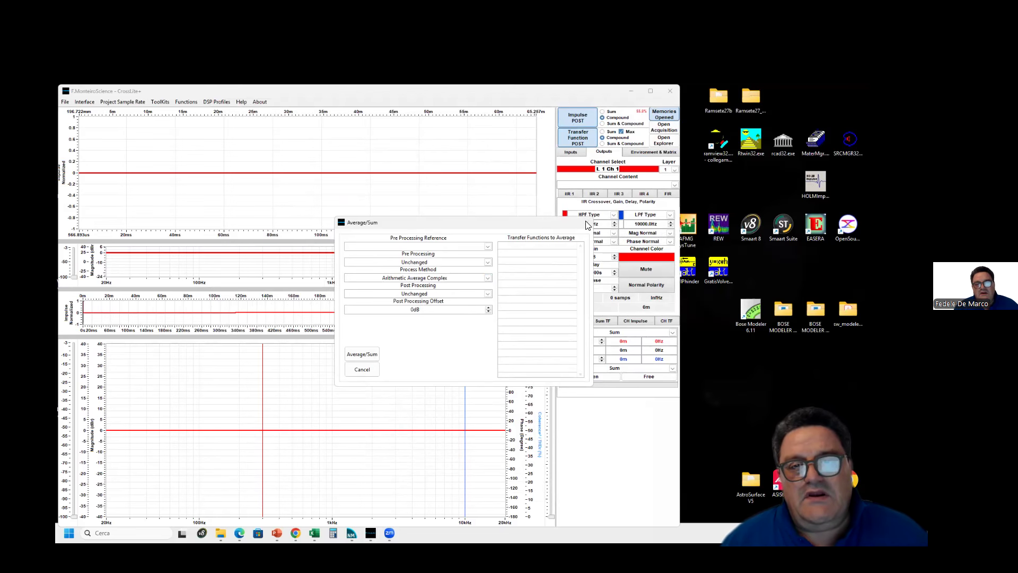
left_click(362, 371)
Step: Look through the functions available for memories and minimize the Memories window
left_click(272, 106)
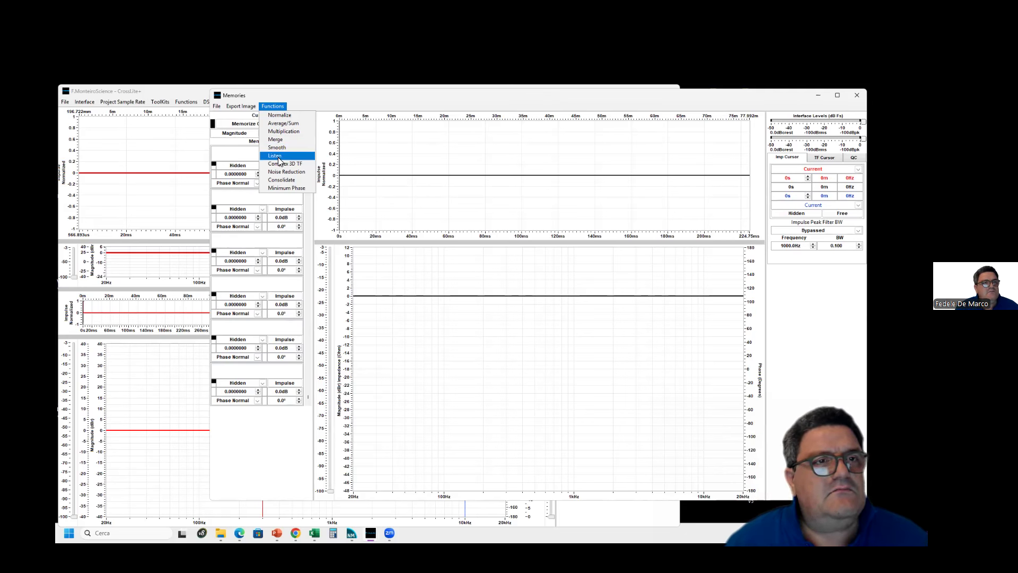
left_click(266, 94)
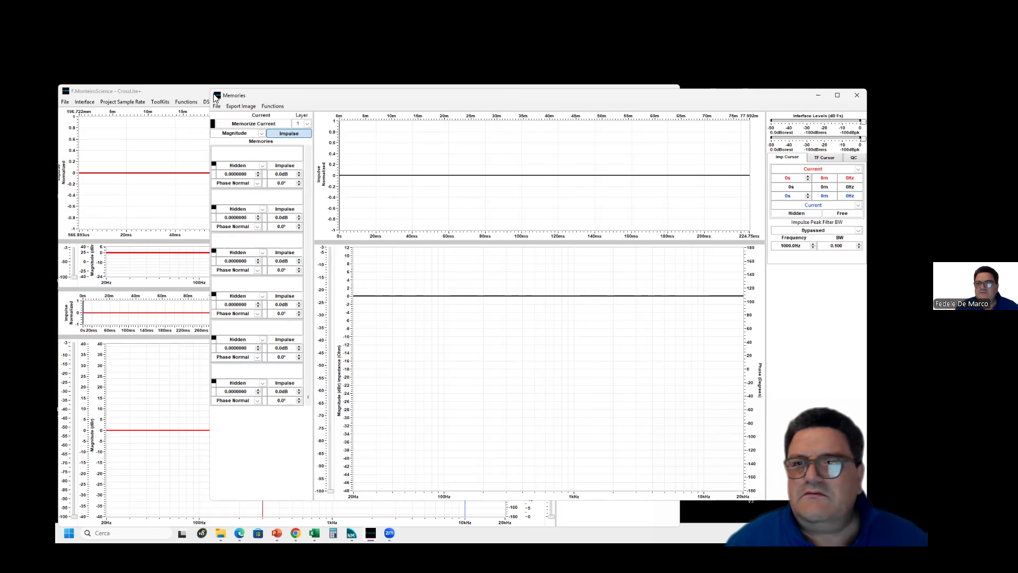
left_click_drag(318, 100, 305, 102)
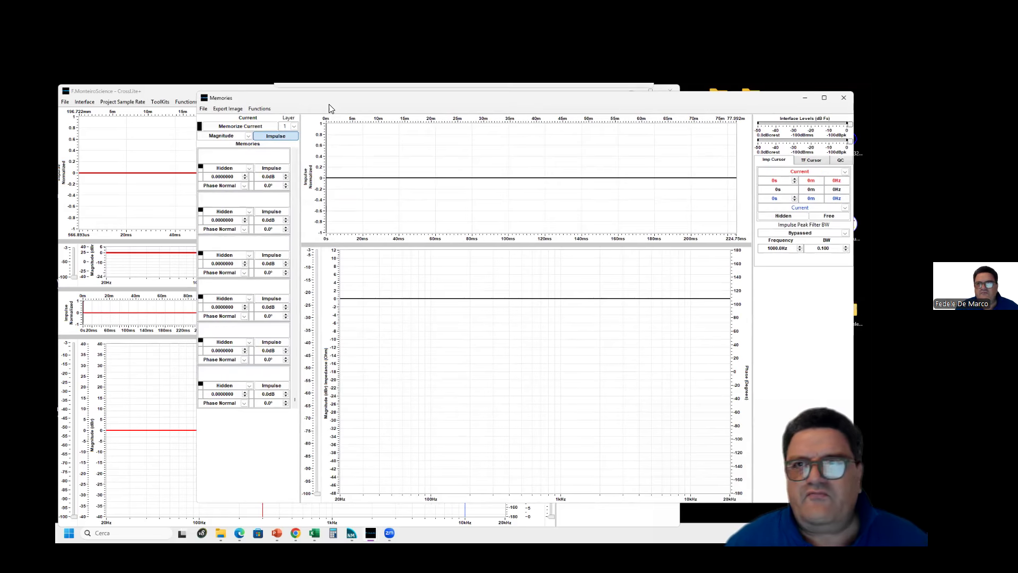
left_click(804, 99)
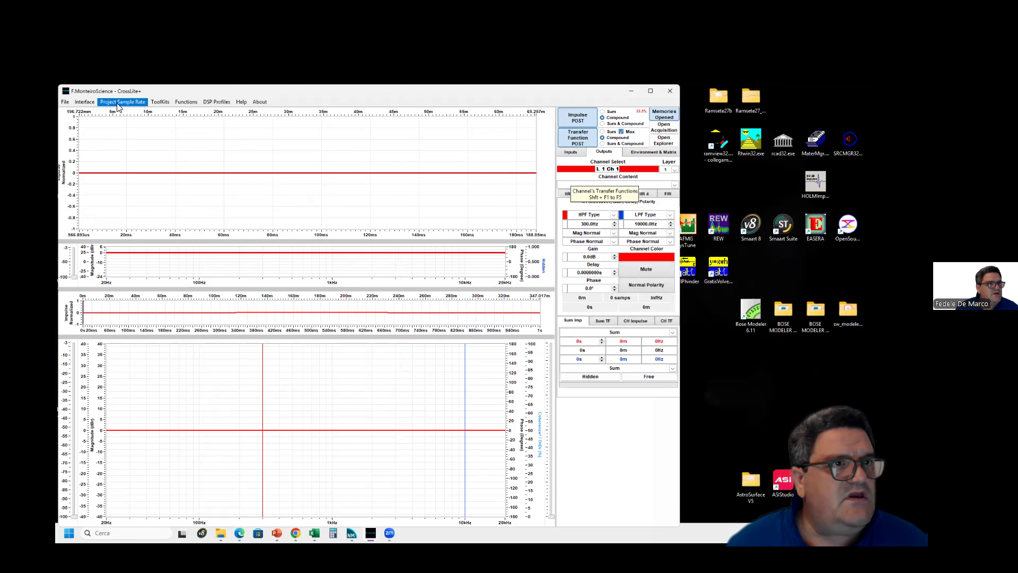
Step: Check the project sample rate options, open the audio interface settings and put the QUAD-CAPTURE control panel away
left_click(118, 104)
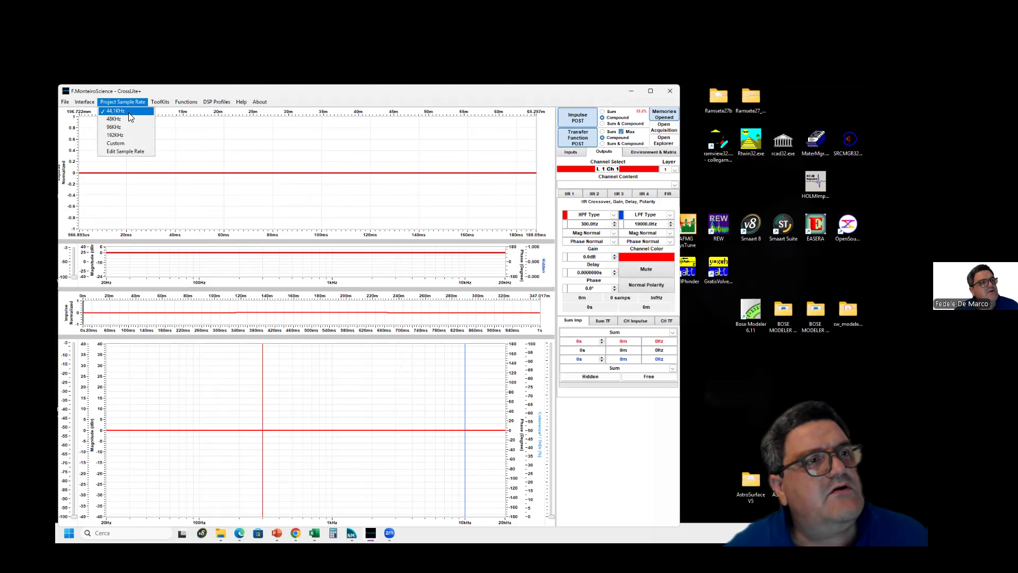
left_click(85, 111)
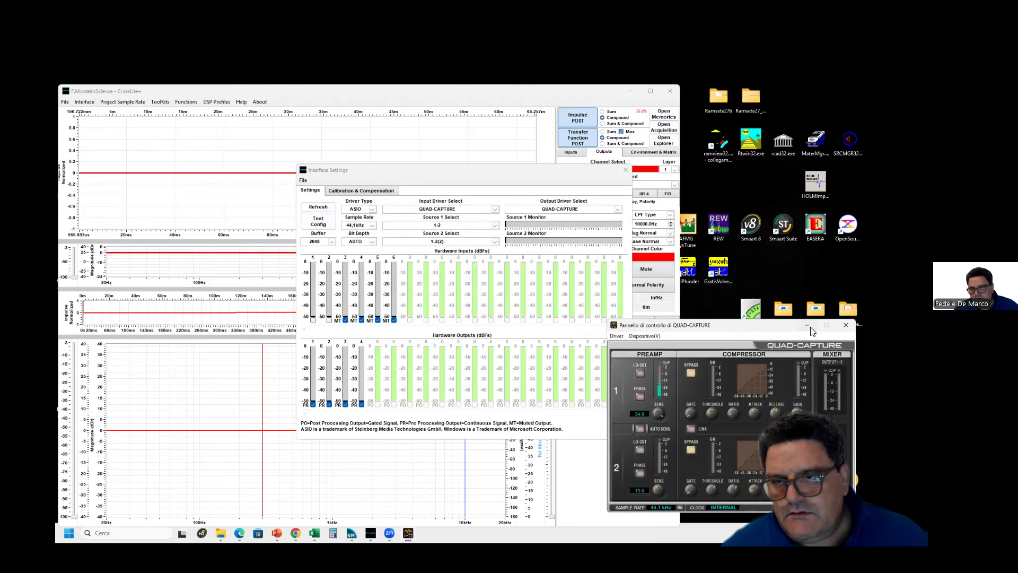
left_click(810, 327)
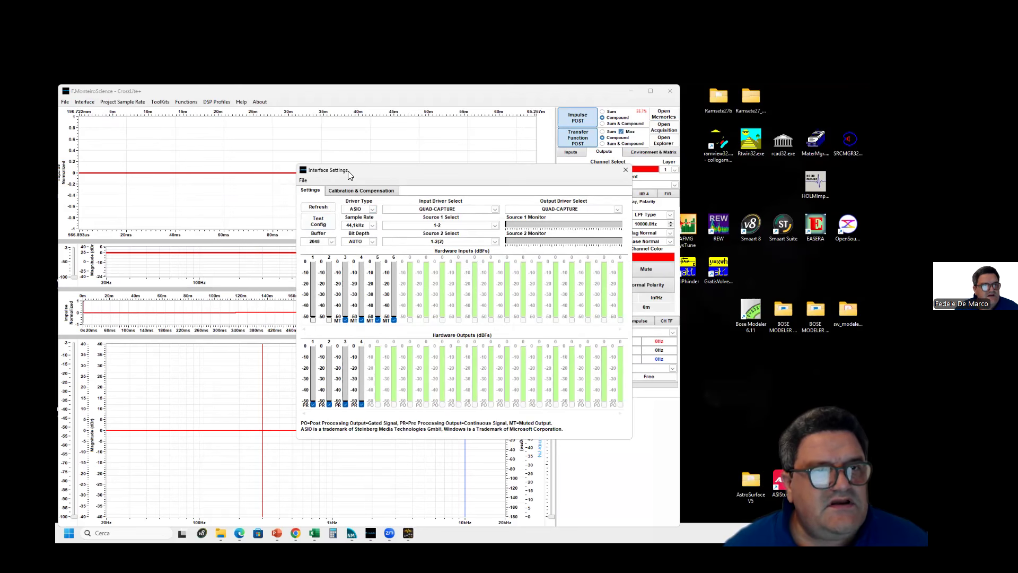
left_click_drag(352, 173, 342, 170)
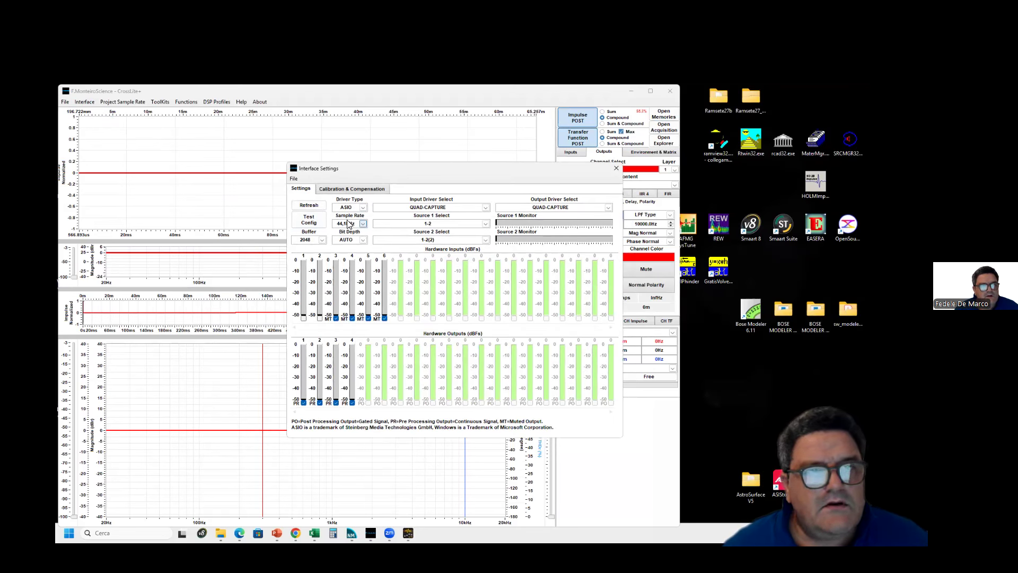
Step: Test the audio interface configuration with pink noise, stop the test and close the interface settings
left_click(321, 223)
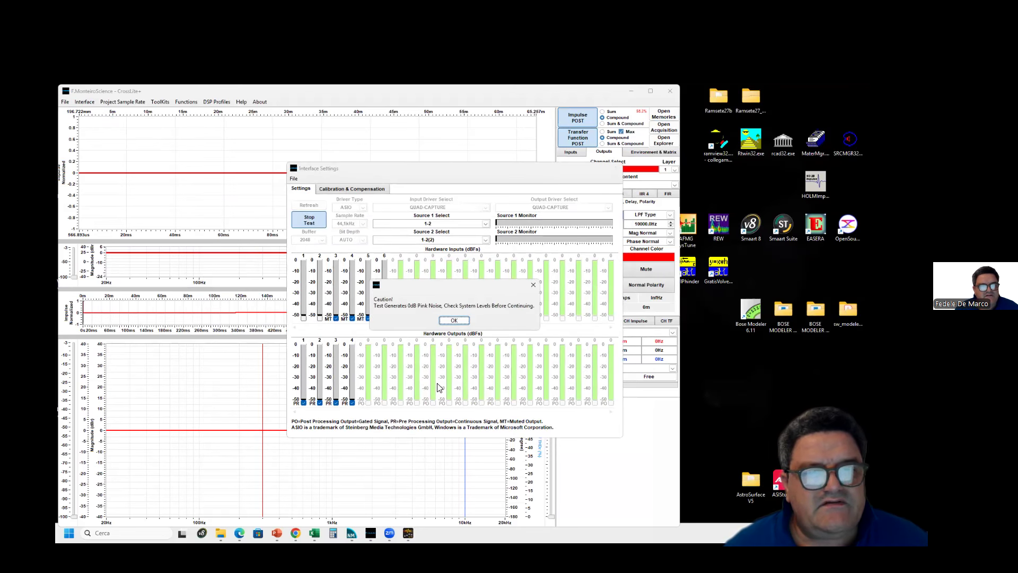
left_click(453, 321)
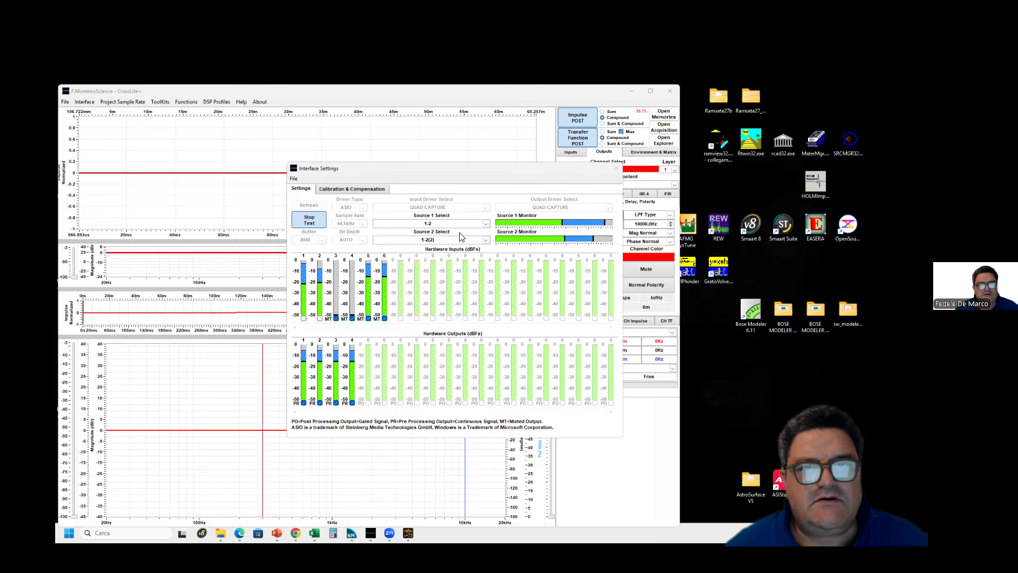
left_click(315, 222)
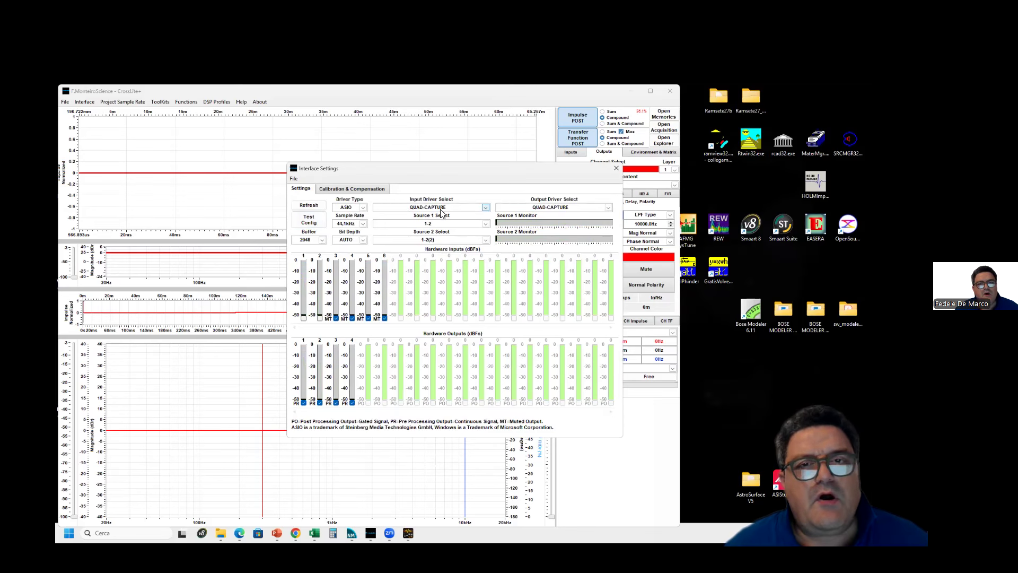
left_click(616, 168)
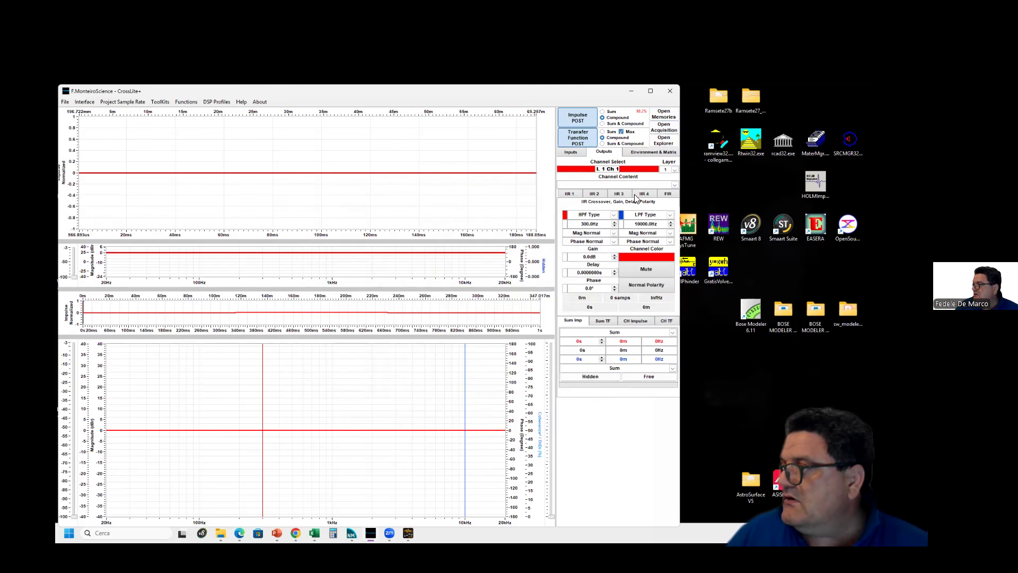
Step: Acquire a timed one-shot transfer function measurement with pink noise for channel L 1 Ch 1
left_click(185, 101)
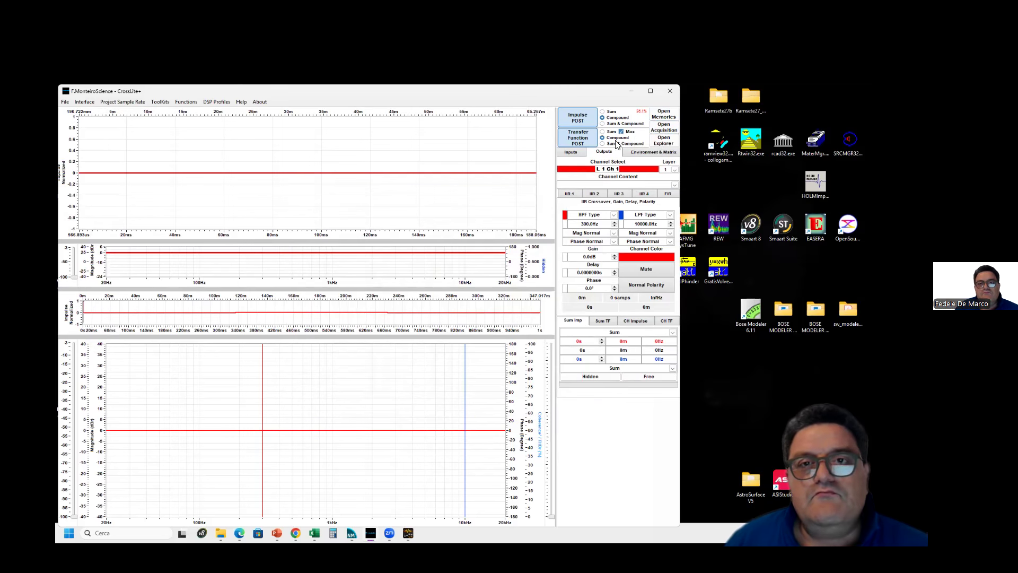
left_click(668, 130)
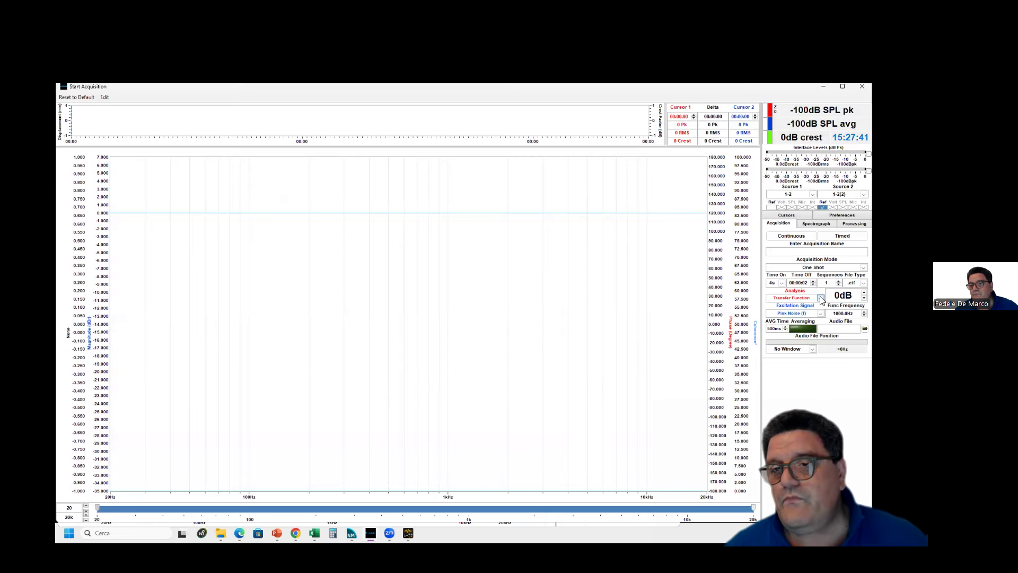
left_click(840, 238)
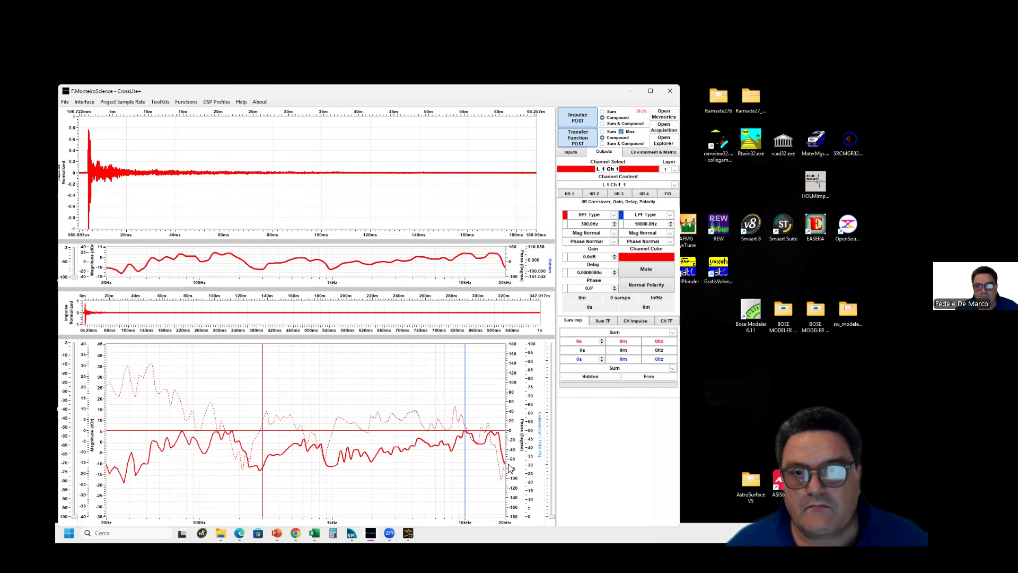
Step: Memorize the current measurement in the Memories window under the name "OG FR"
left_click(665, 118)
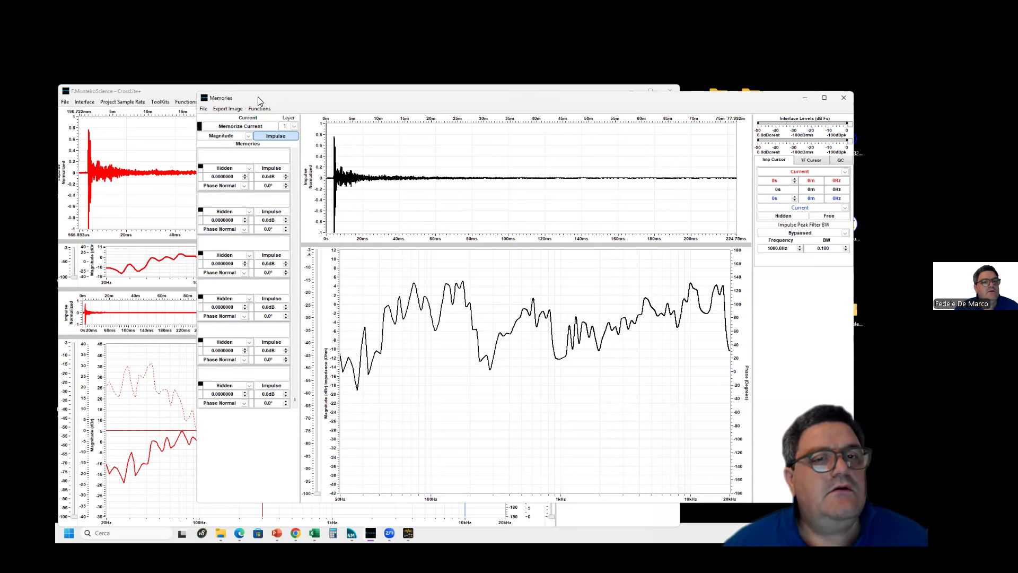
left_click_drag(258, 97, 270, 93)
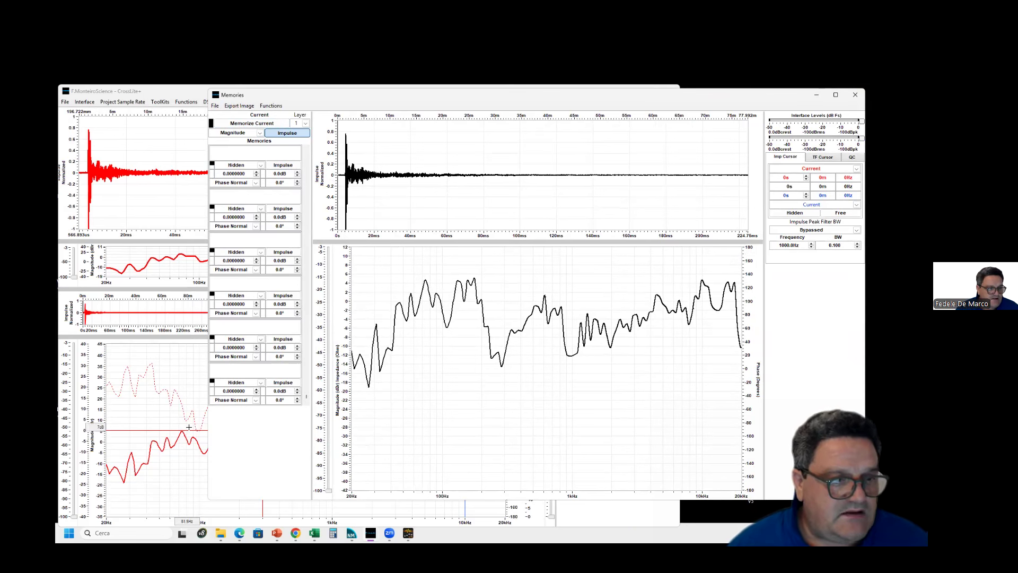
left_click(251, 124)
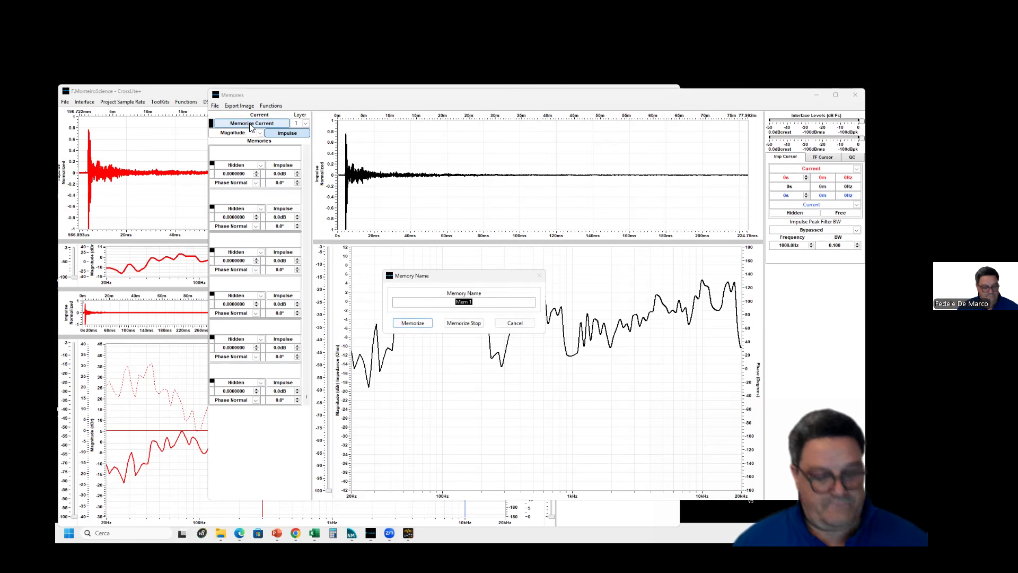
type("0")
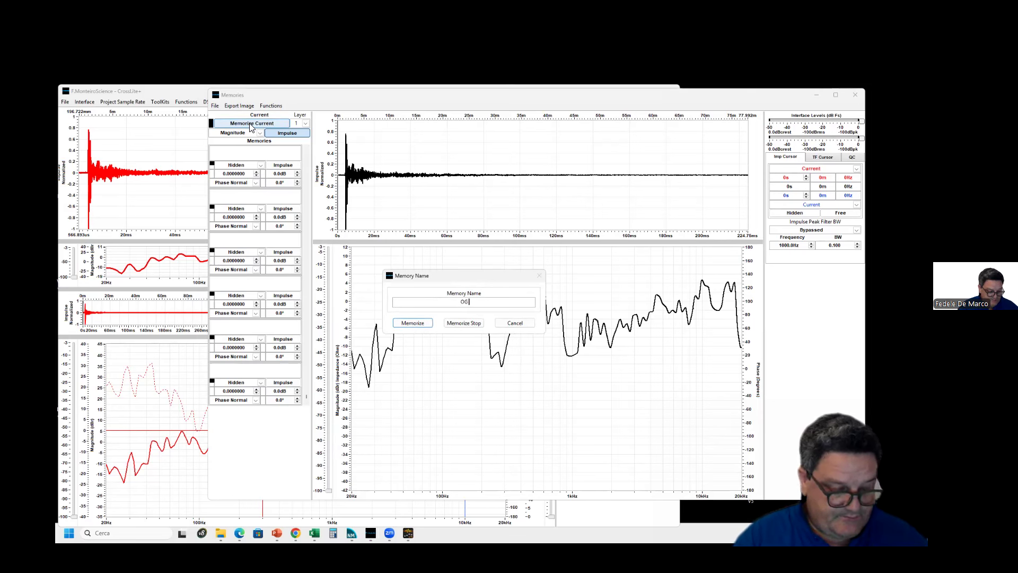
type("G")
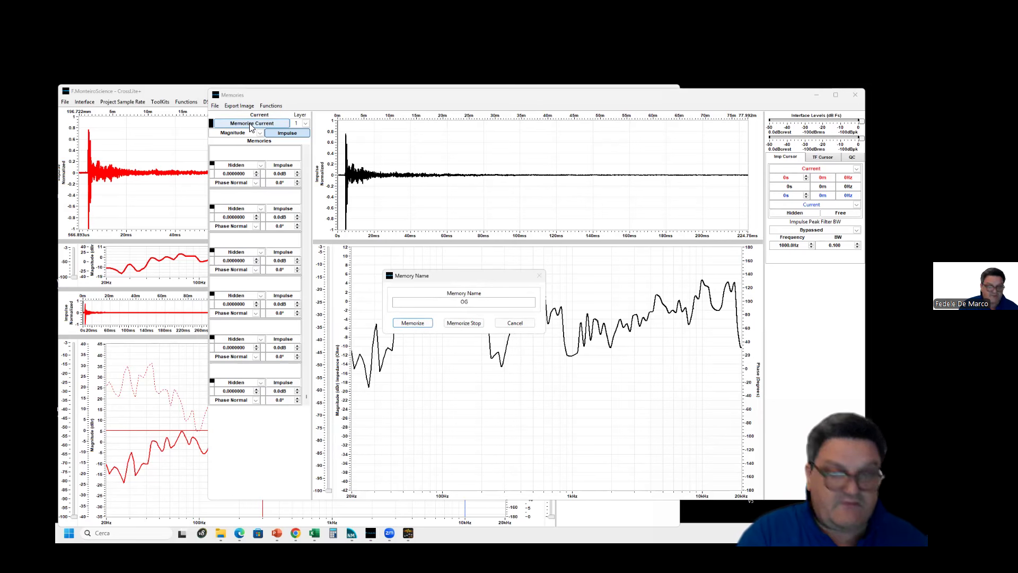
type(" RF")
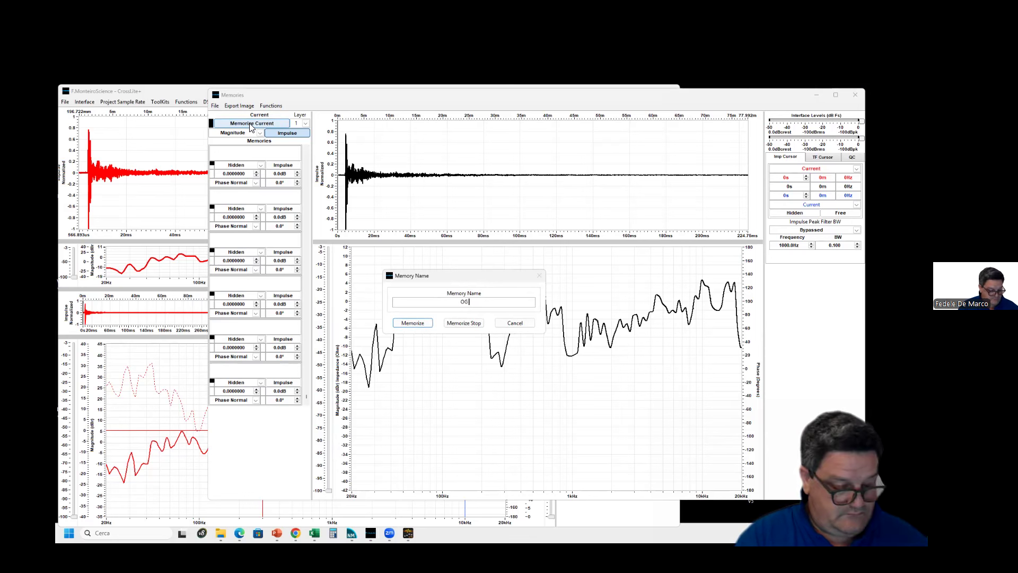
type(" FR")
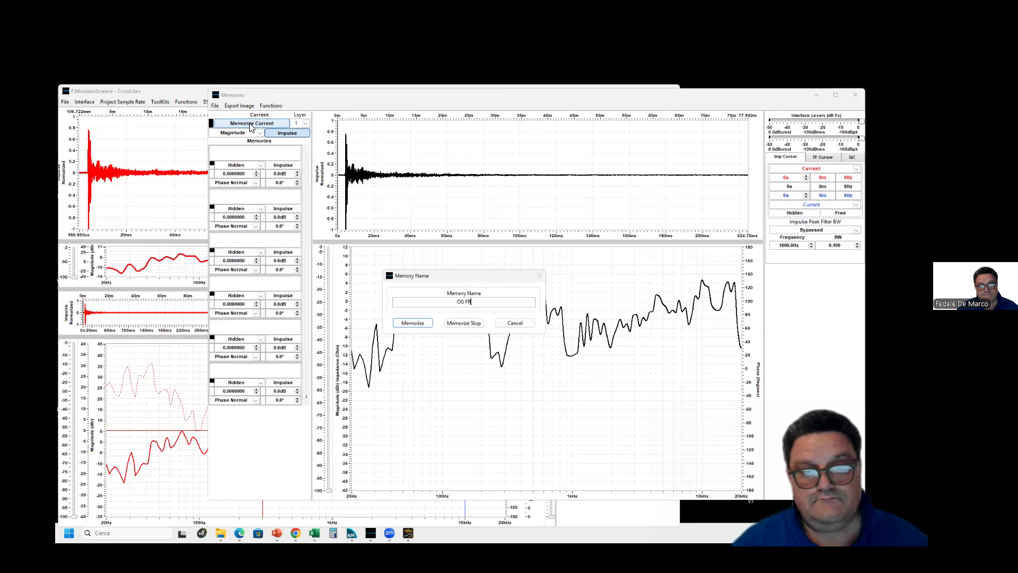
key("Return")
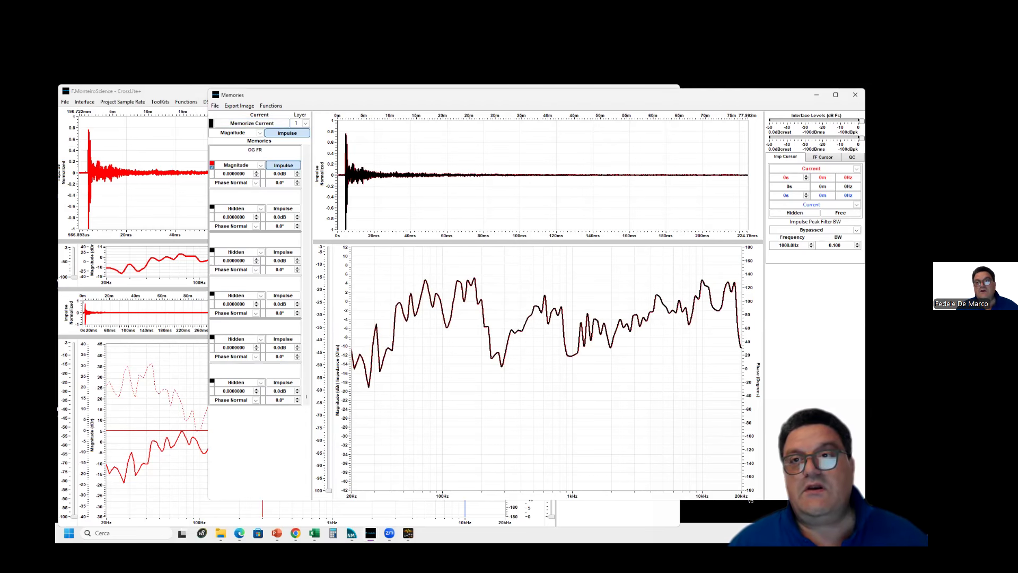
Step: Apply an LR 24dB/Oct high-pass filter to the output channel L 1 Ch 1
left_click(816, 95)
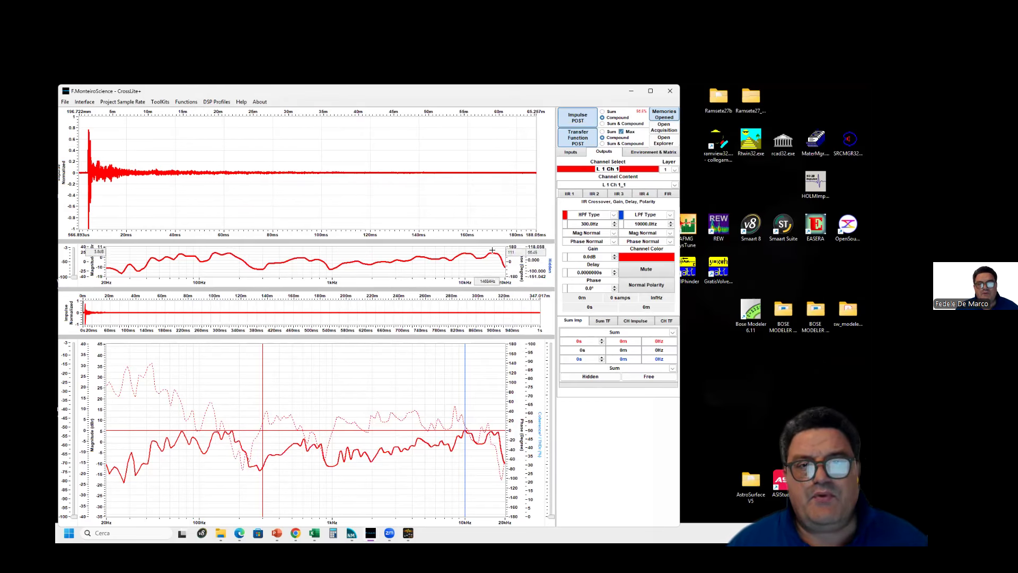
left_click(614, 216)
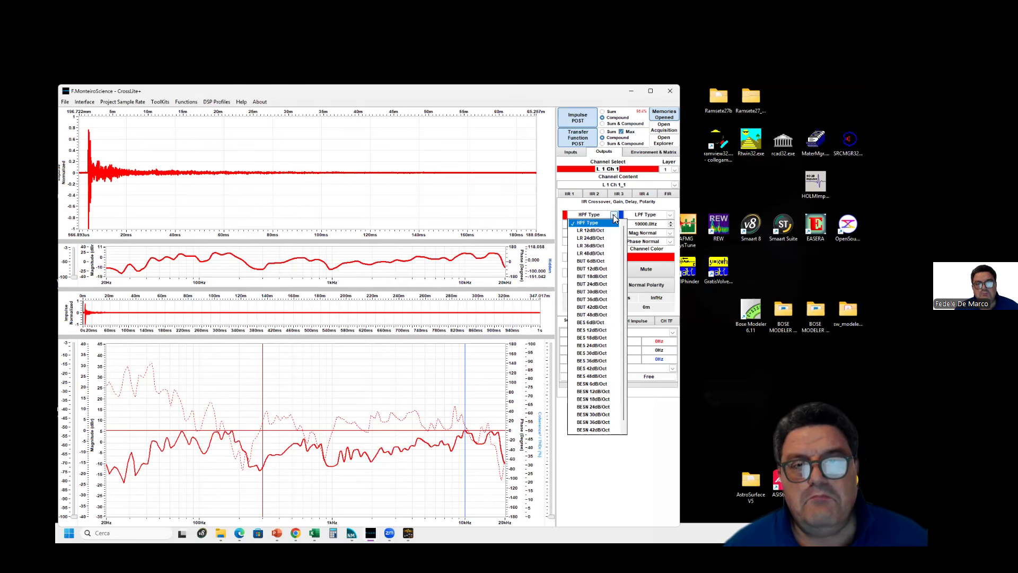
left_click(589, 238)
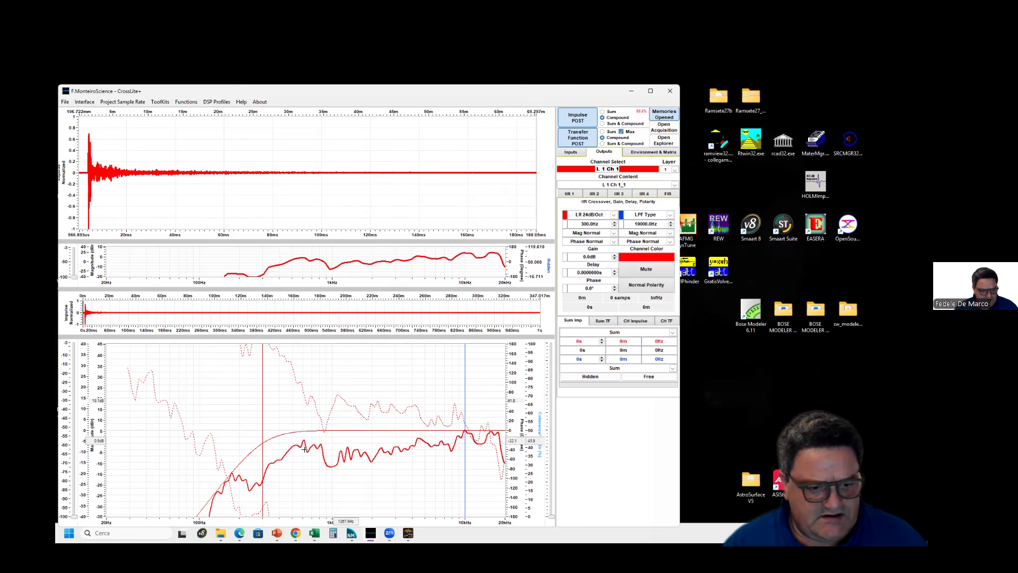
Step: Compare the filtered current response with the OG FR memory in the Memories window
left_click(371, 533)
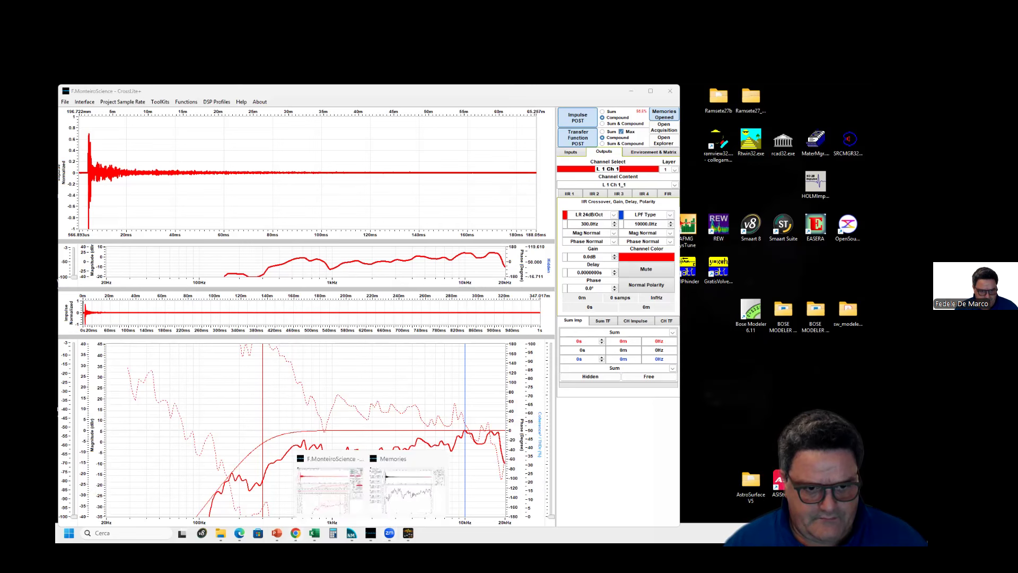
left_click(406, 506)
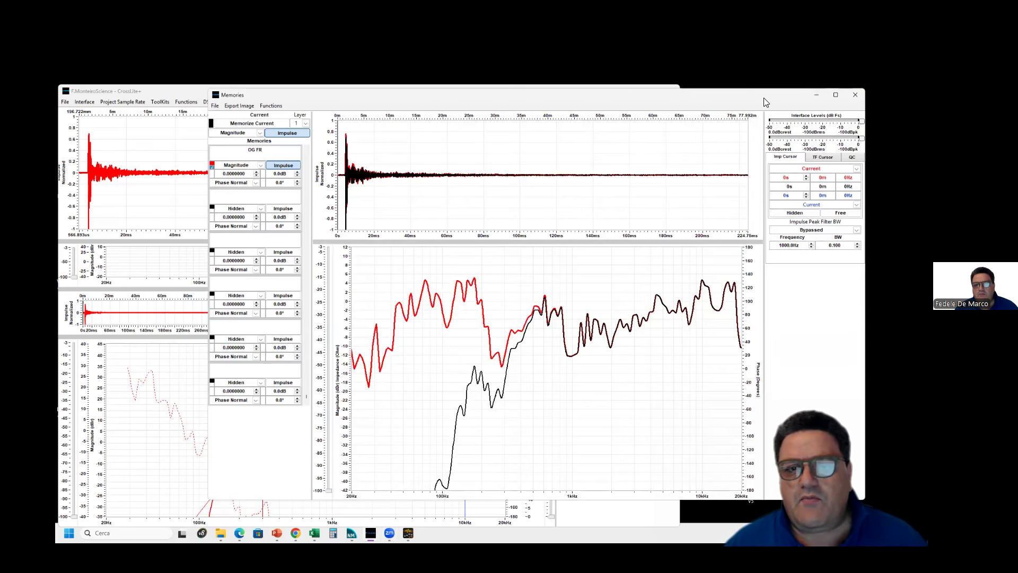
left_click_drag(765, 99, 752, 99)
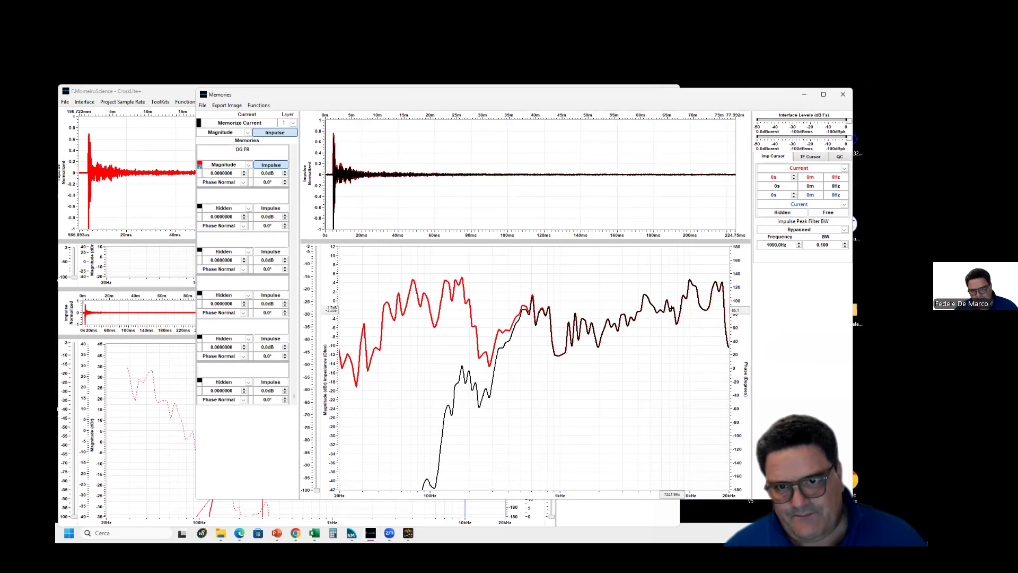
Step: Memorize the current filtered response under the name "HPF"
left_click(238, 124)
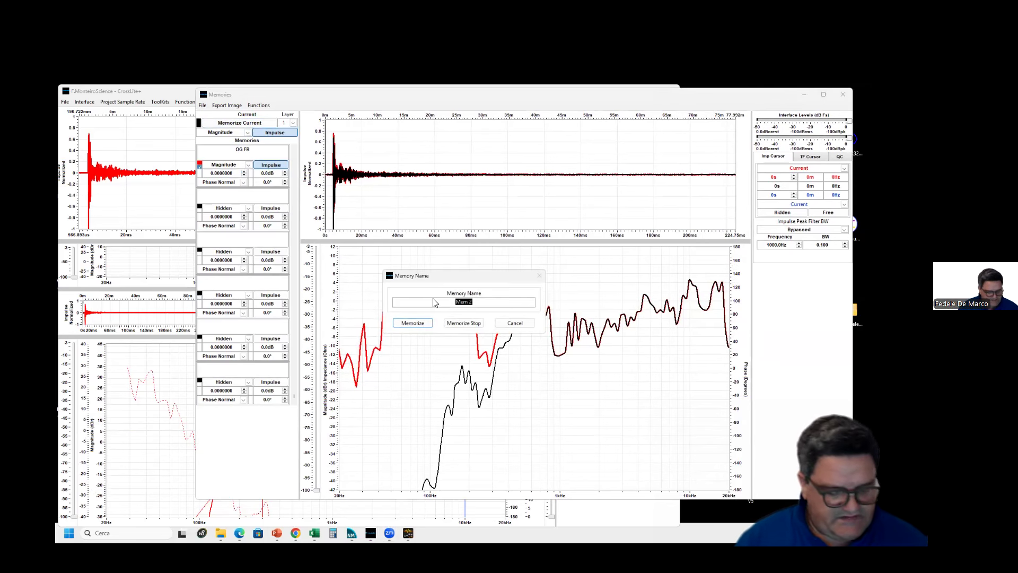
type("H")
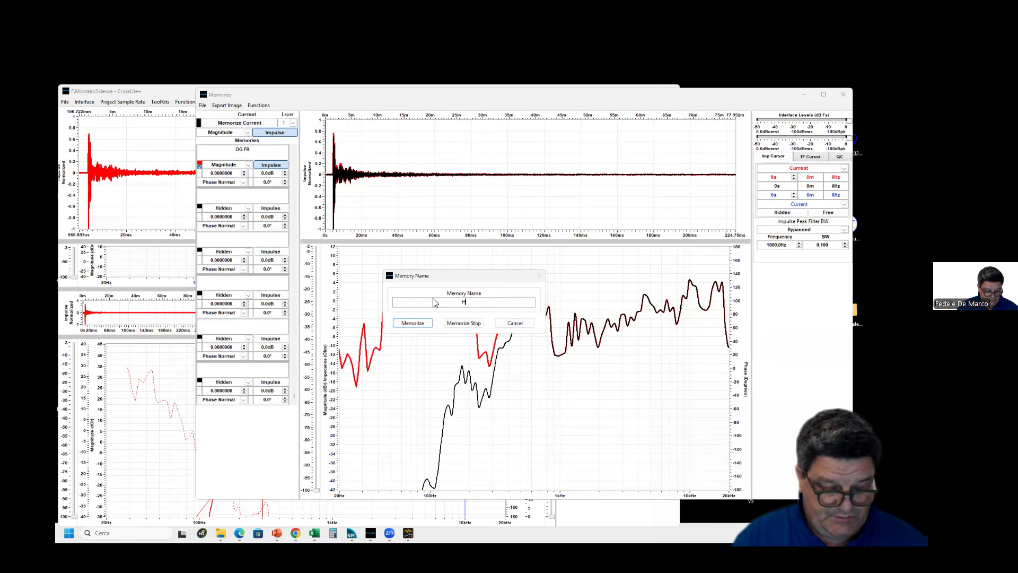
type("PF")
key("Return")
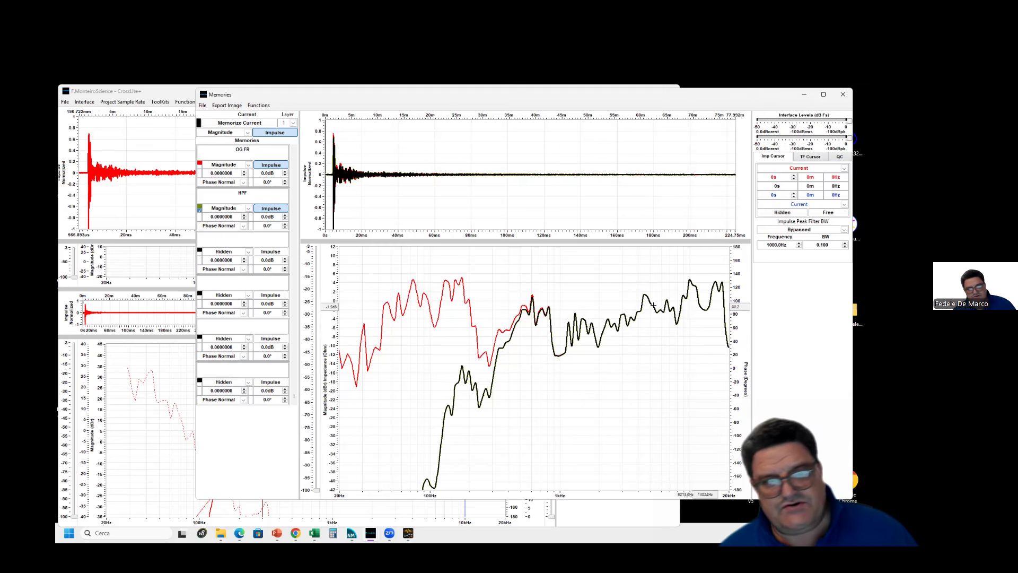
Step: Minimize the Memories window, activate the channel transfer function cursors, and bracket the upper-mid peak at about 3844 Hz and 5618 Hz
left_click(806, 92)
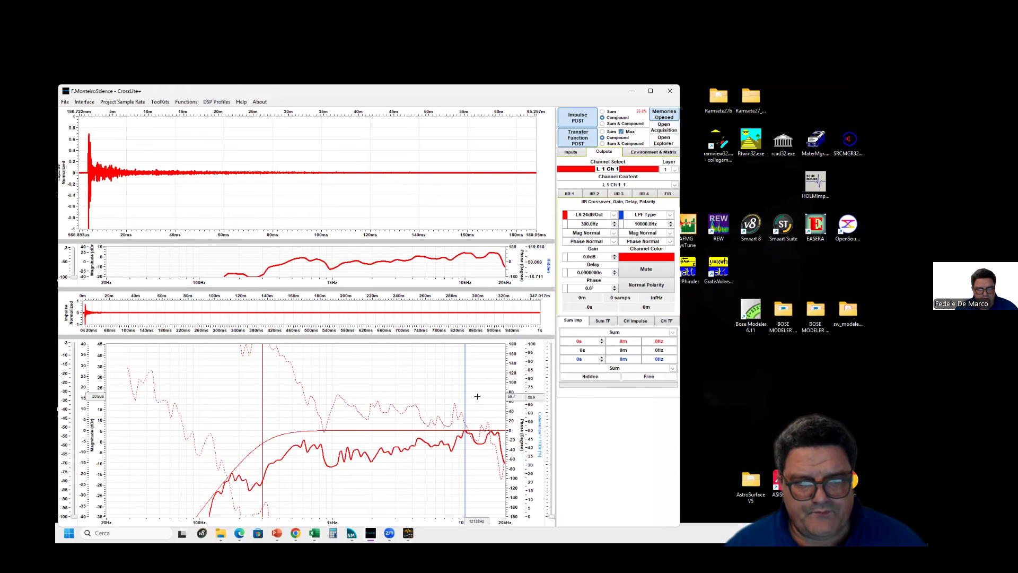
left_click(665, 321)
left_click(574, 359)
left_click(332, 365)
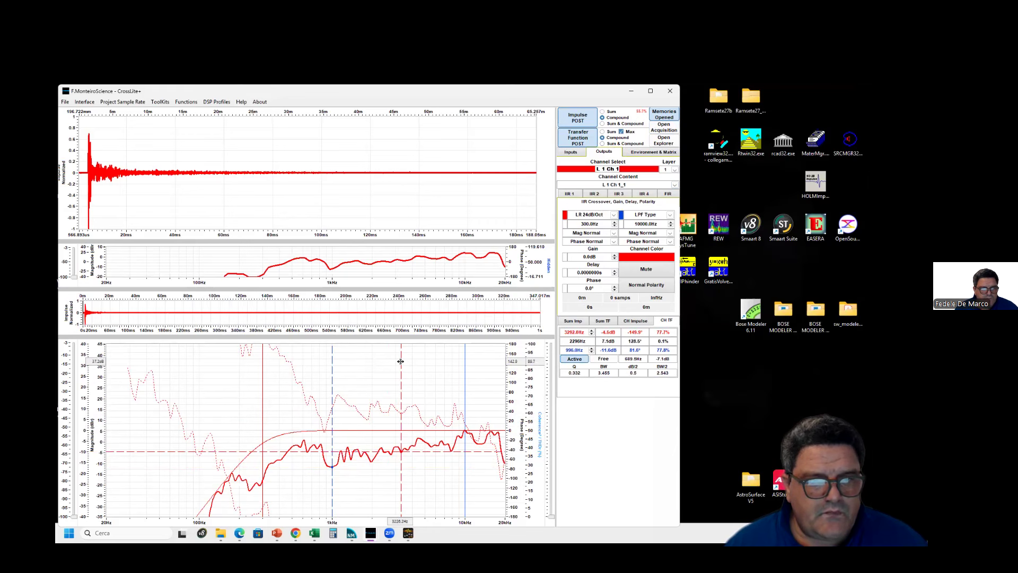
left_click(396, 365)
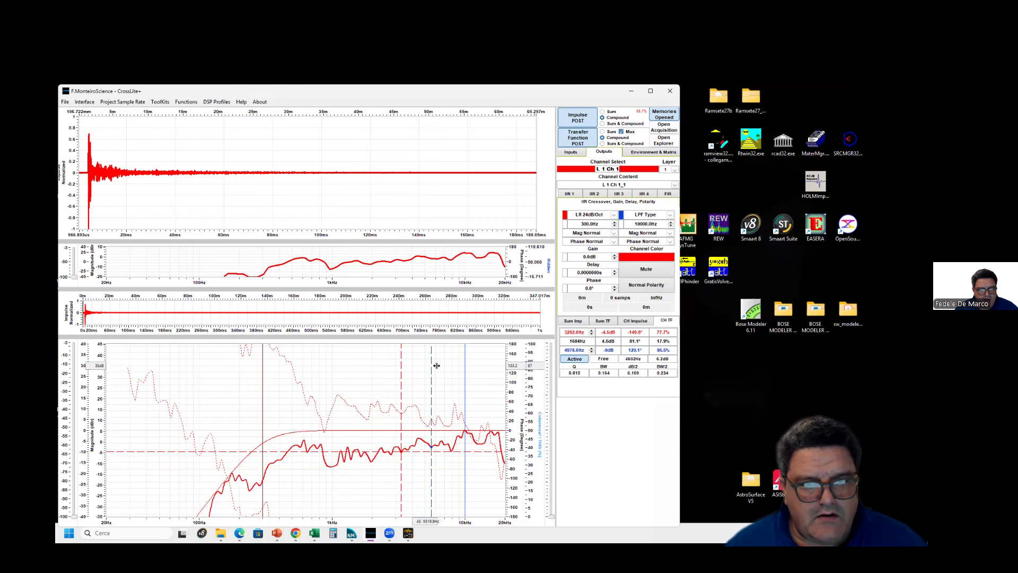
left_click(453, 368)
left_click(453, 367)
left_click_drag(403, 369, 431, 373)
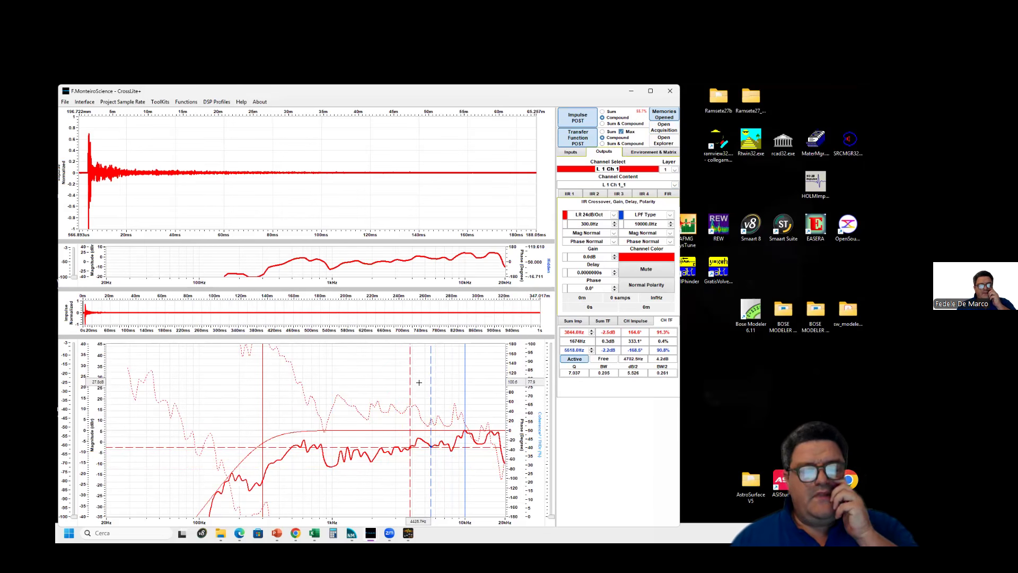
Step: Add a PEQ BP filter from the cursor estimation to the first IIR bank of L 1 Ch 1
left_click(567, 194)
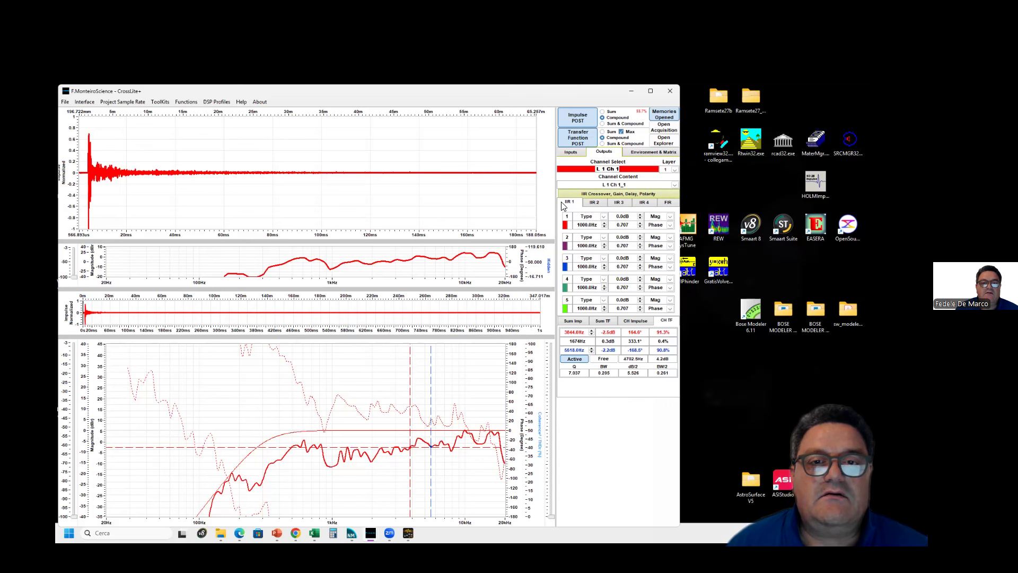
right_click(563, 206)
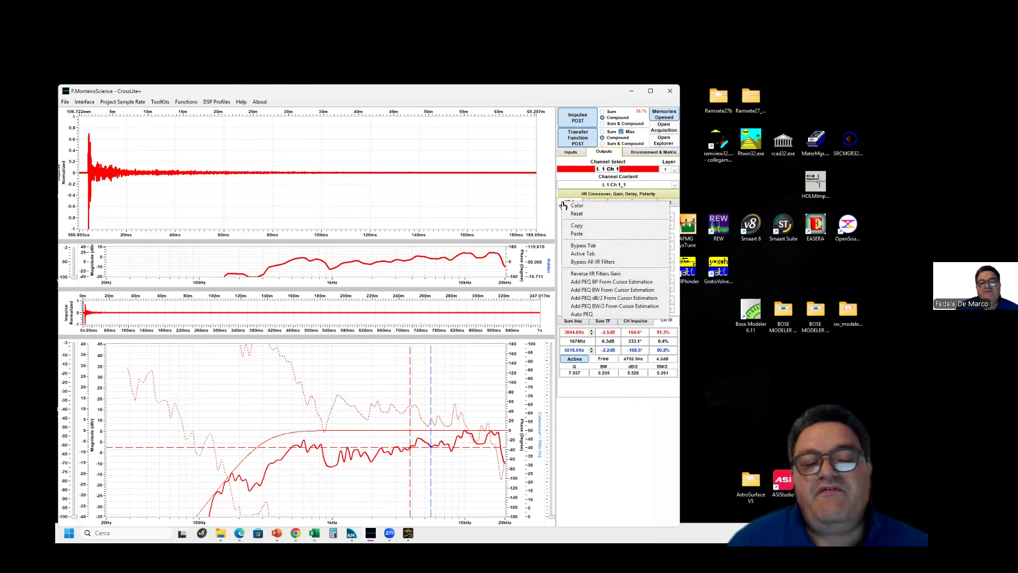
left_click(560, 205)
right_click(562, 205)
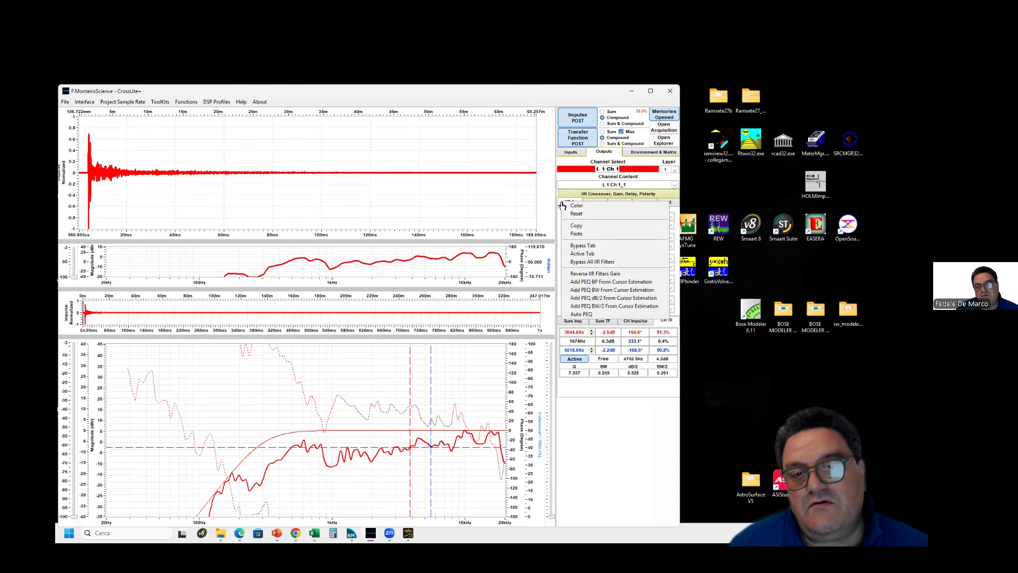
left_click(590, 282)
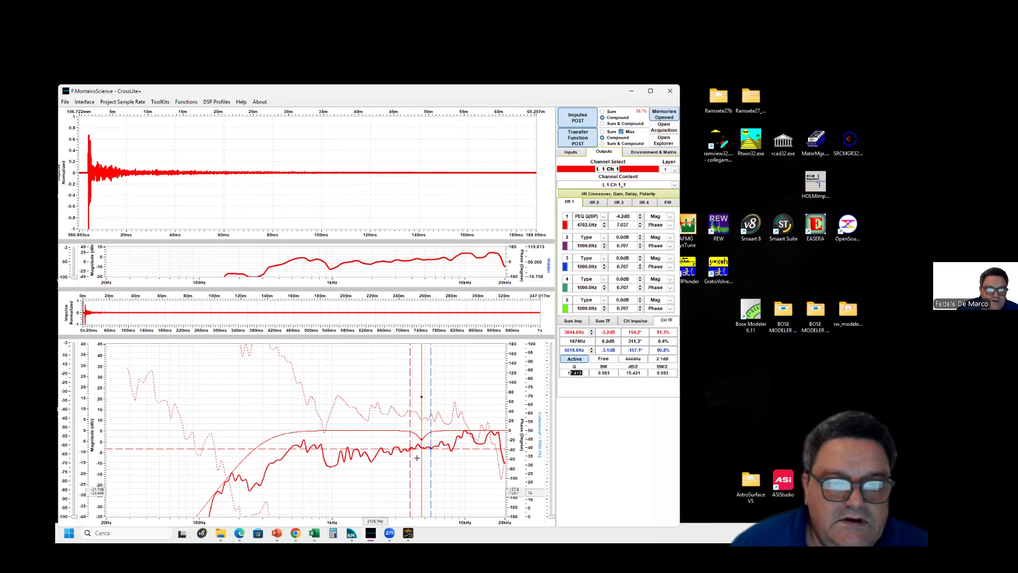
Step: Add a PEQ BP filter from cursors at about 8.4 and 12.3 kHz, and tune it to 10142.8 Hz with Q 4.538
mouse_move(430, 407)
left_mouse_down()
mouse_move(452, 408)
mouse_move(419, 407)
mouse_move(435, 405)
left_mouse_up()
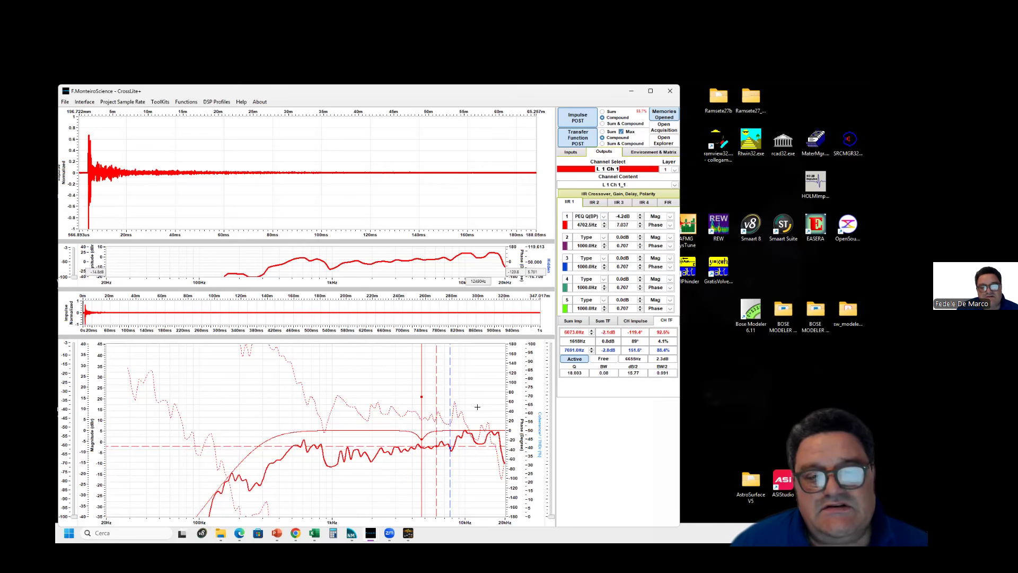
mouse_move(450, 420)
left_mouse_down()
mouse_move(479, 420)
mouse_move(454, 416)
left_mouse_up()
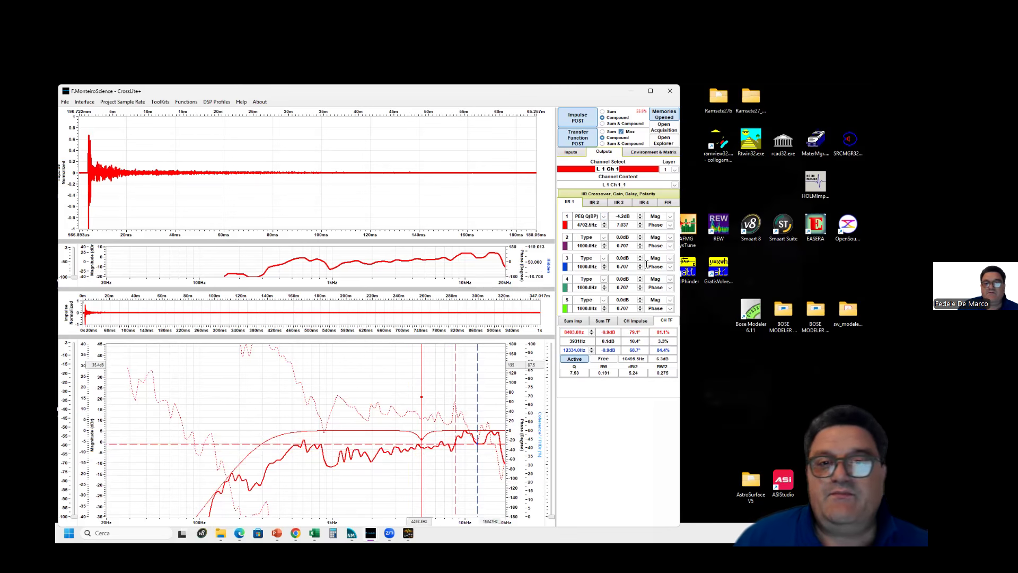
right_click(560, 209)
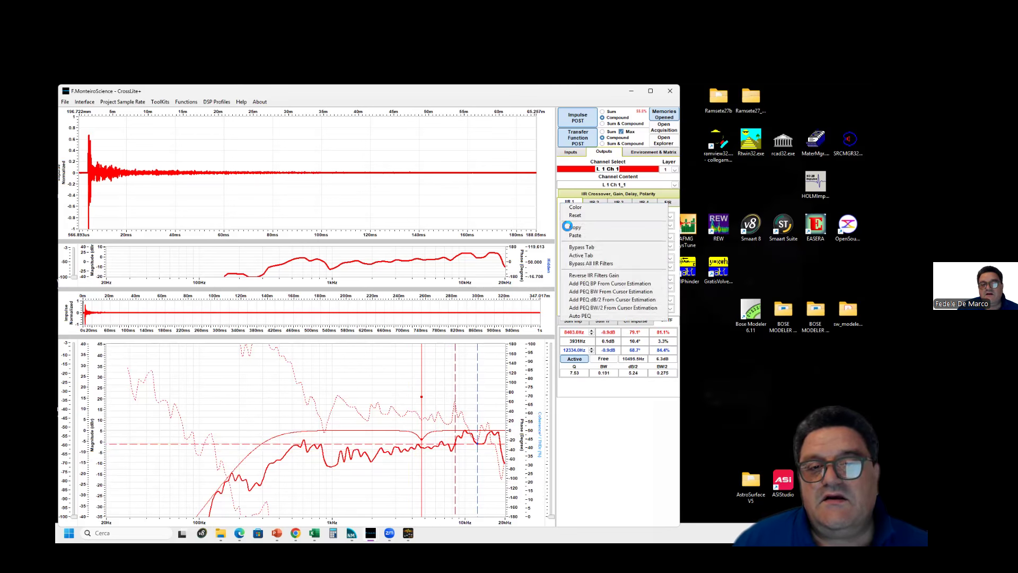
left_click(577, 276)
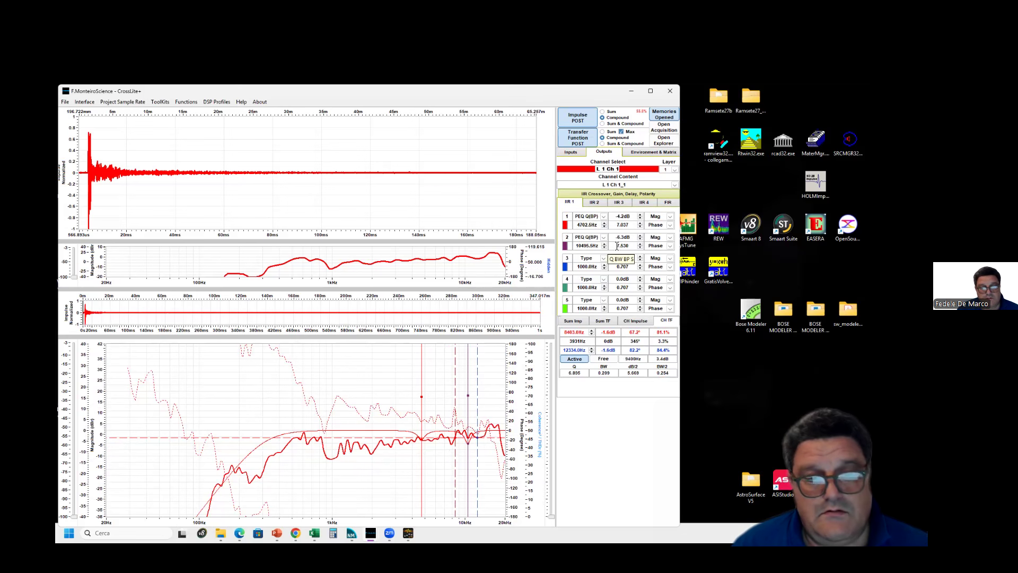
scroll(617, 245, "down", 3)
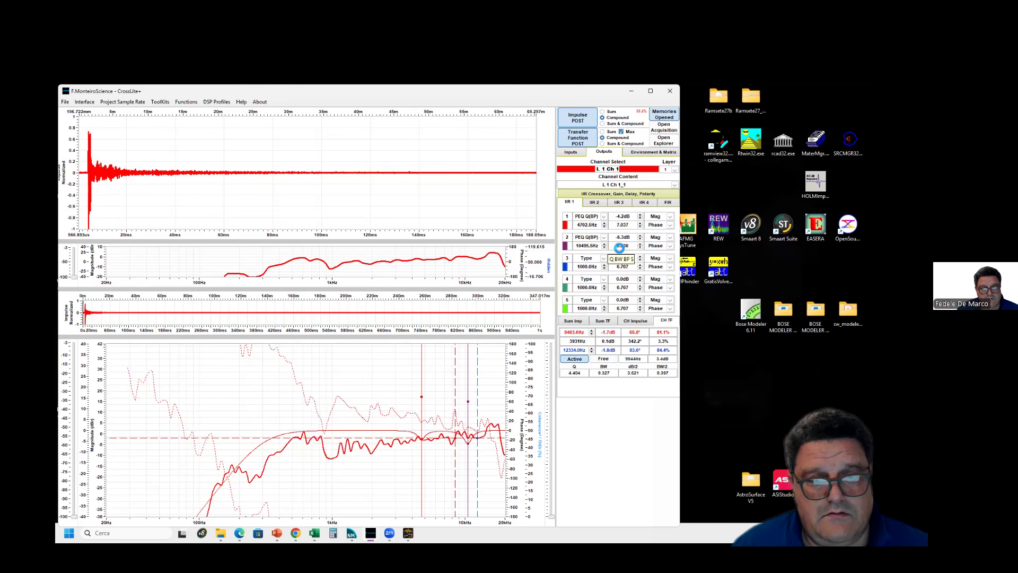
left_click_drag(467, 382, 465, 383)
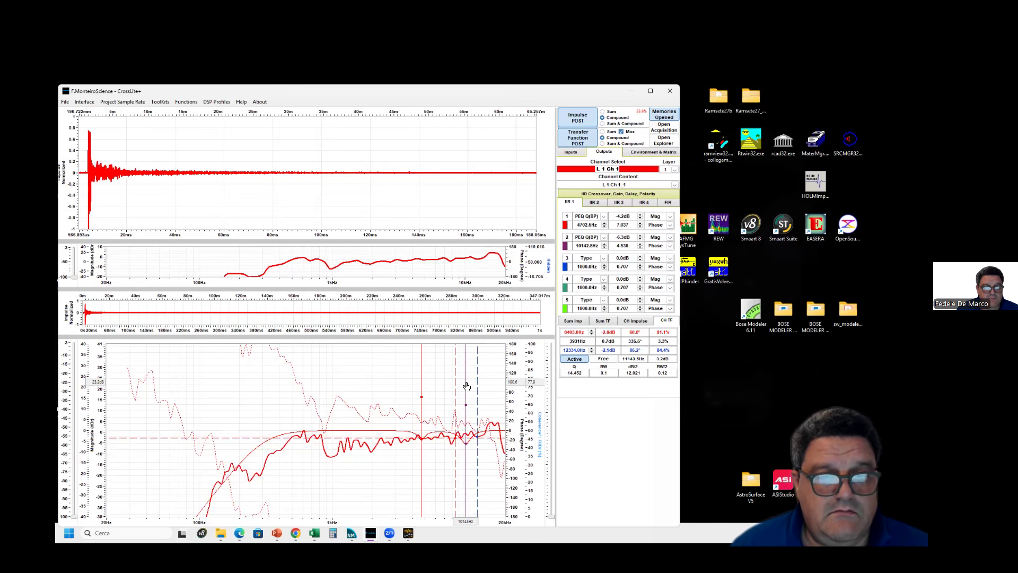
Step: Add a third PEQ BP filter from cursors at about 13.6 and 18.6 kHz, and lower its Q to about 2.2
left_click(499, 385)
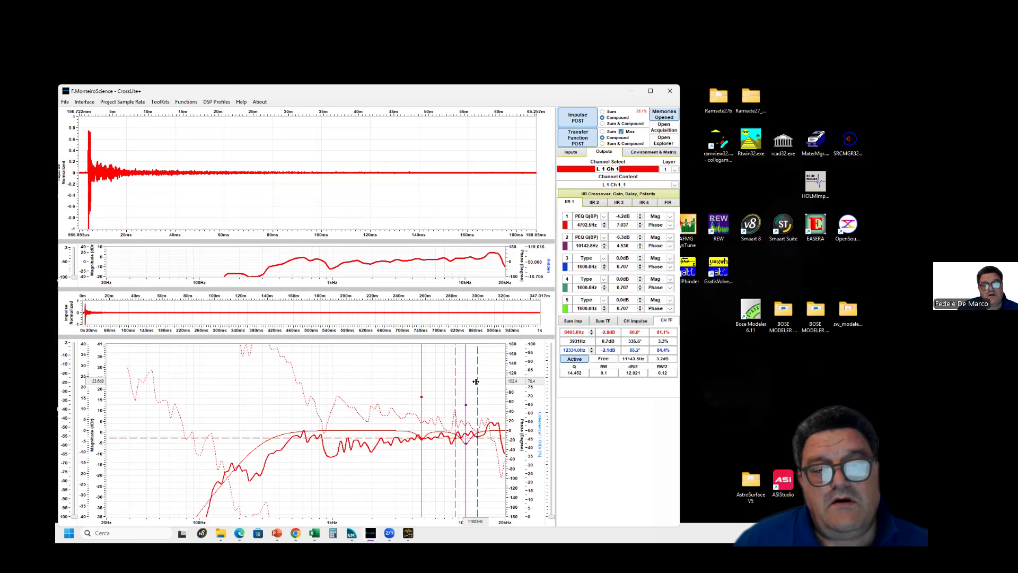
left_click_drag(499, 386, 482, 387)
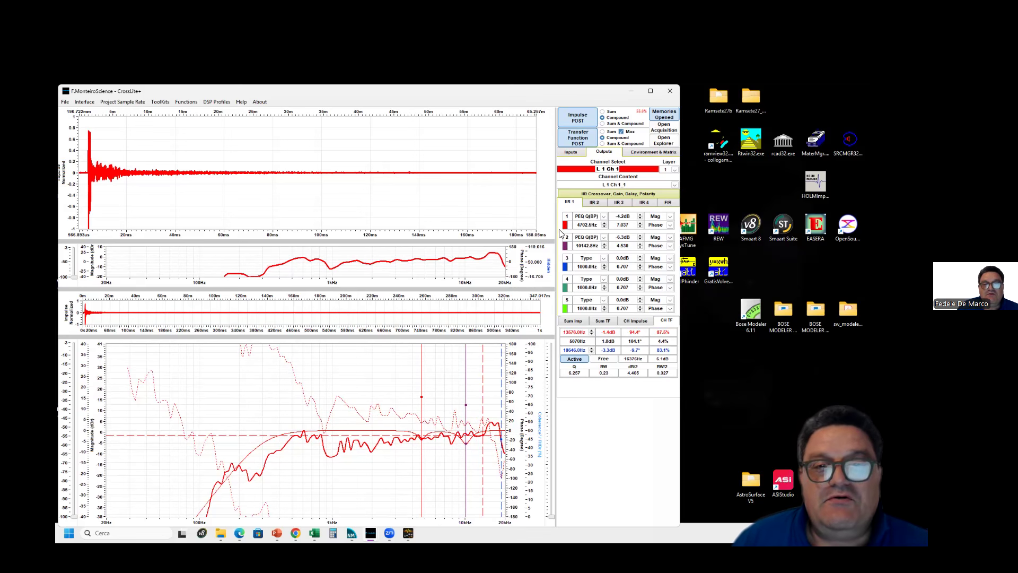
right_click(566, 205)
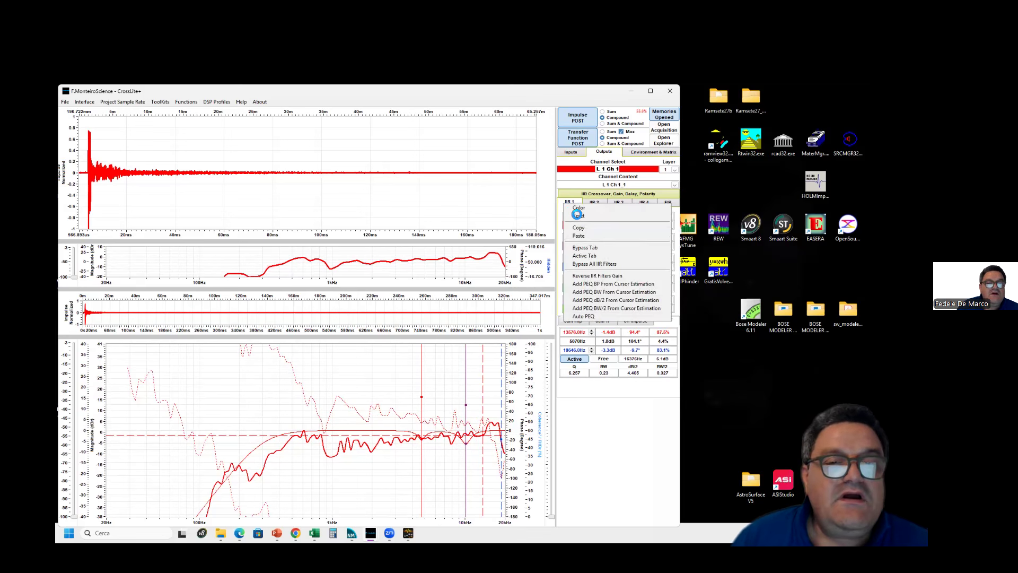
left_click(583, 285)
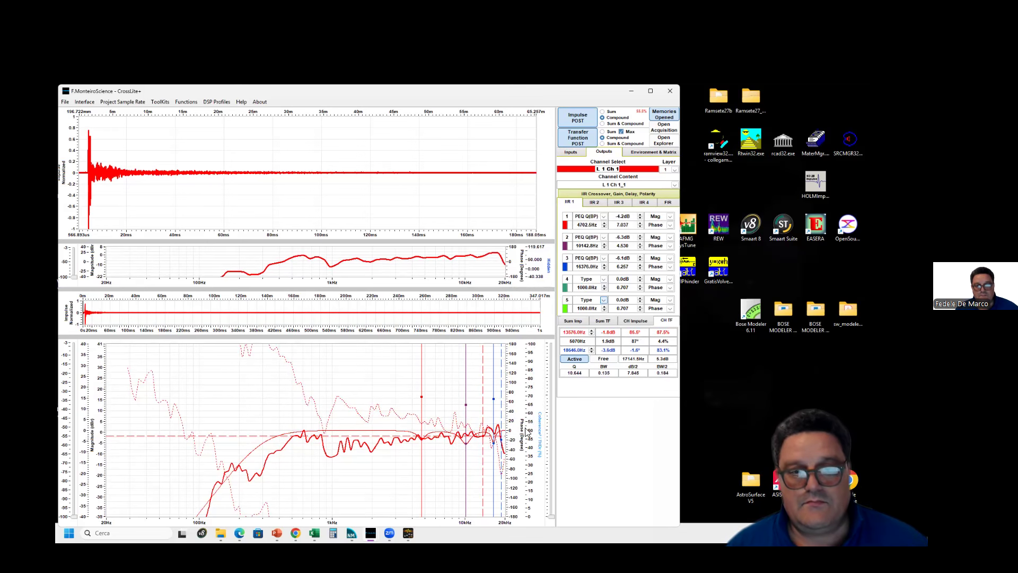
left_click_drag(495, 399, 494, 423)
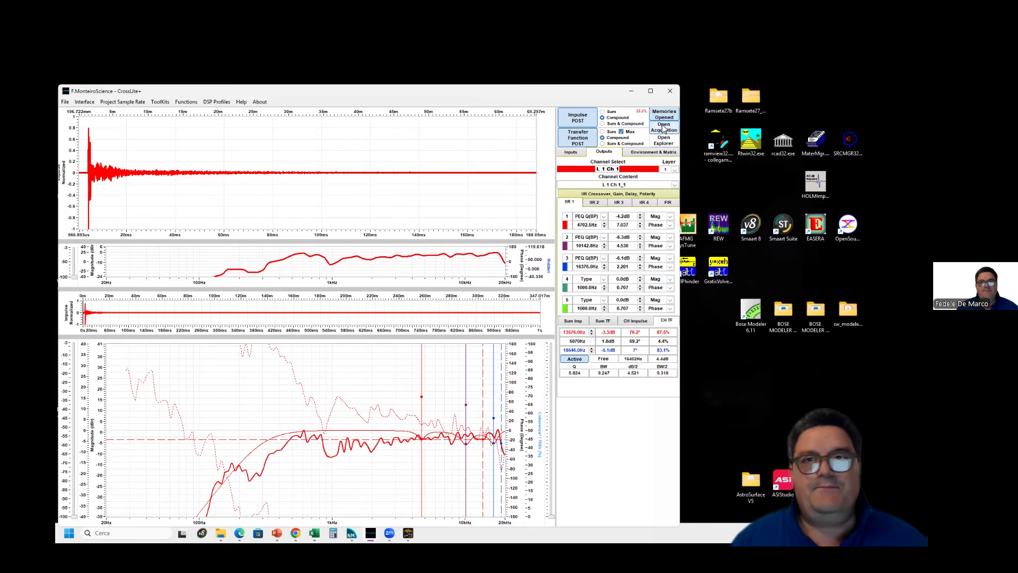
Step: Reopen the Memories window and memorize the equalized response under the name "HPF FLAT RF"
mouse_move(371, 532)
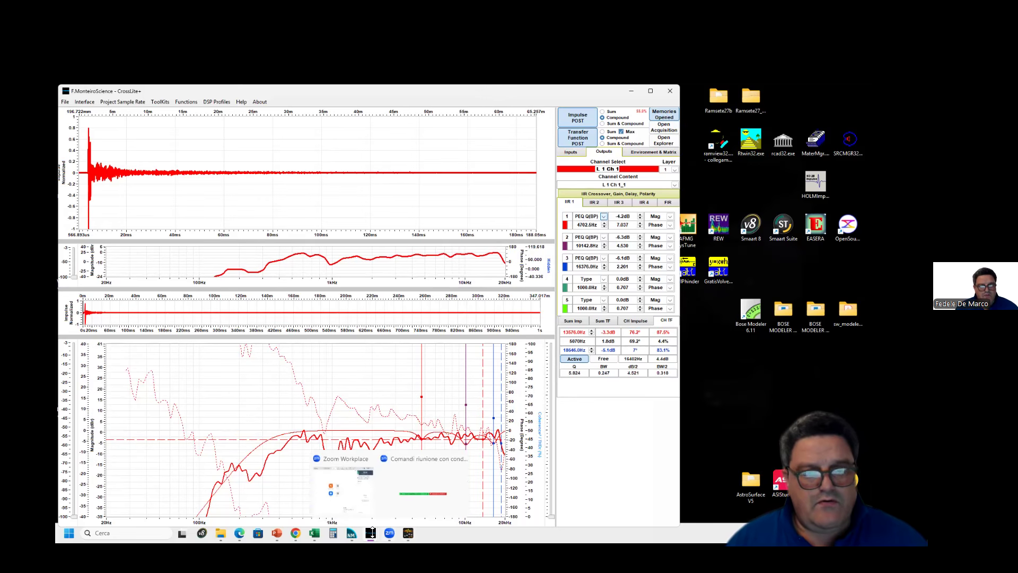
left_click(417, 495)
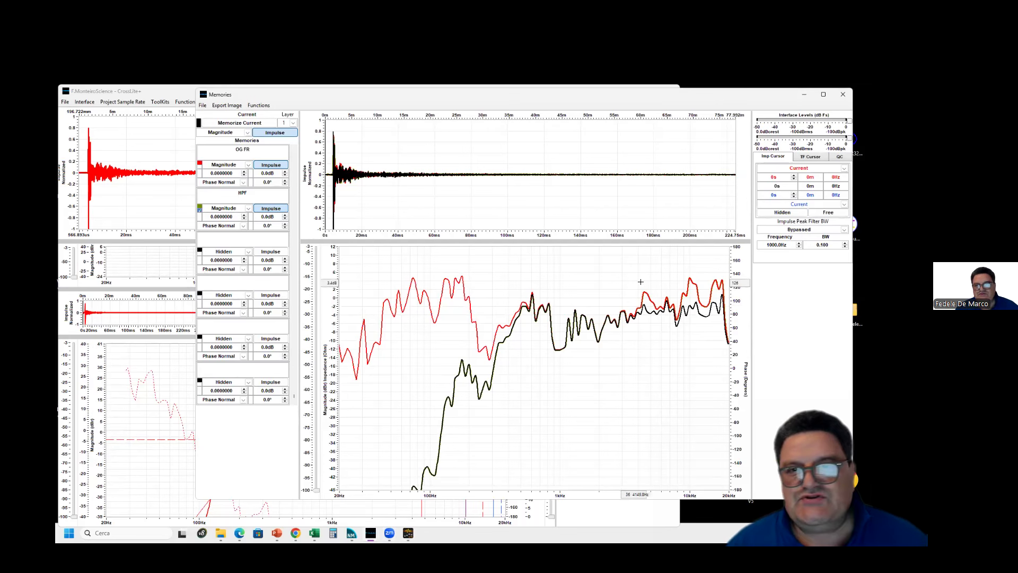
left_click(240, 124)
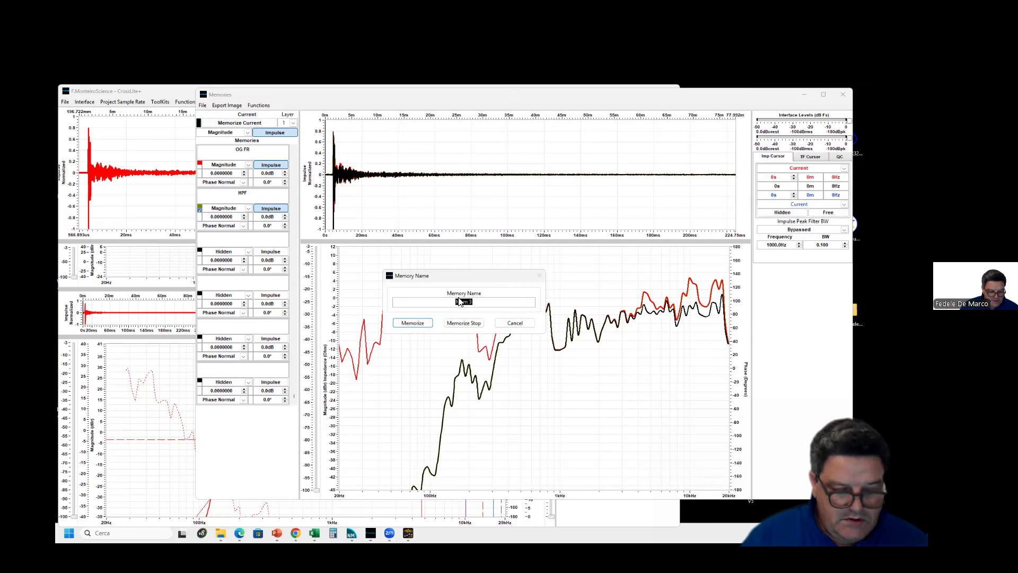
key("BackSpace")
type("HPF FLAT RF")
key("Return")
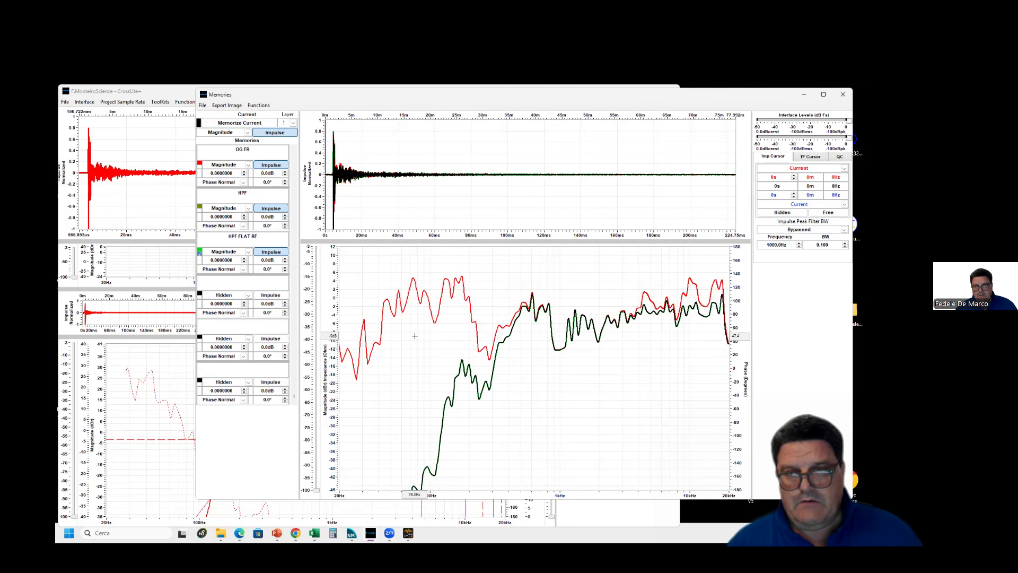
Step: Open the Listen function for the memories and look through the available WAV files and signal types, keeping Audio File
left_click(254, 106)
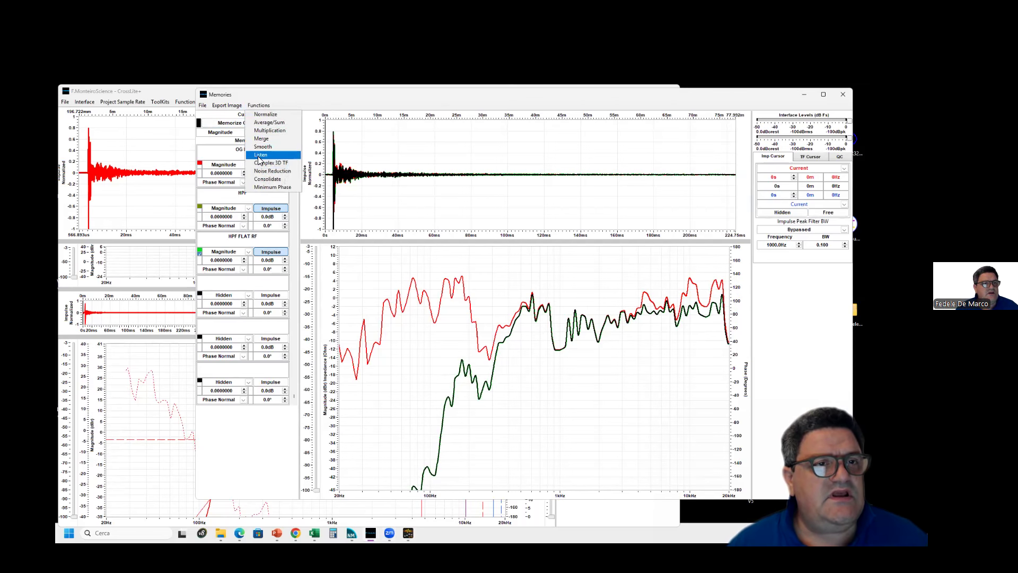
left_click(260, 155)
left_click(265, 230)
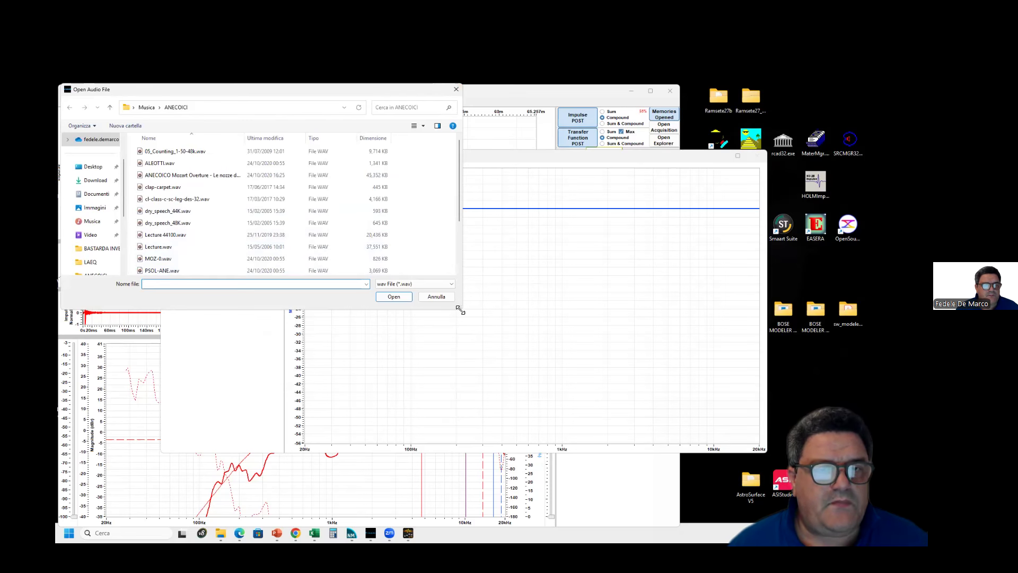
left_click_drag(459, 310, 535, 406)
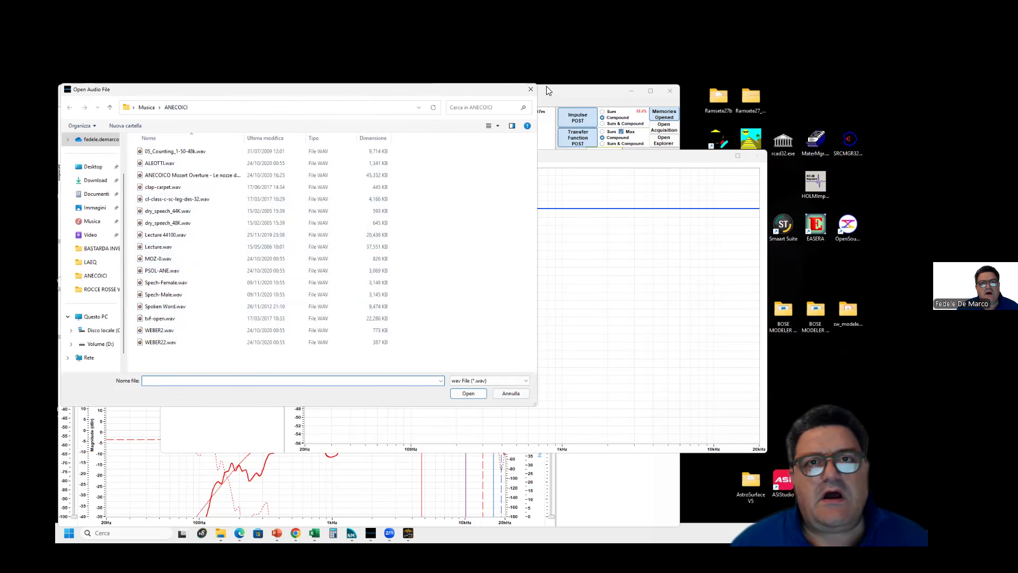
left_click(531, 90)
left_click(227, 213)
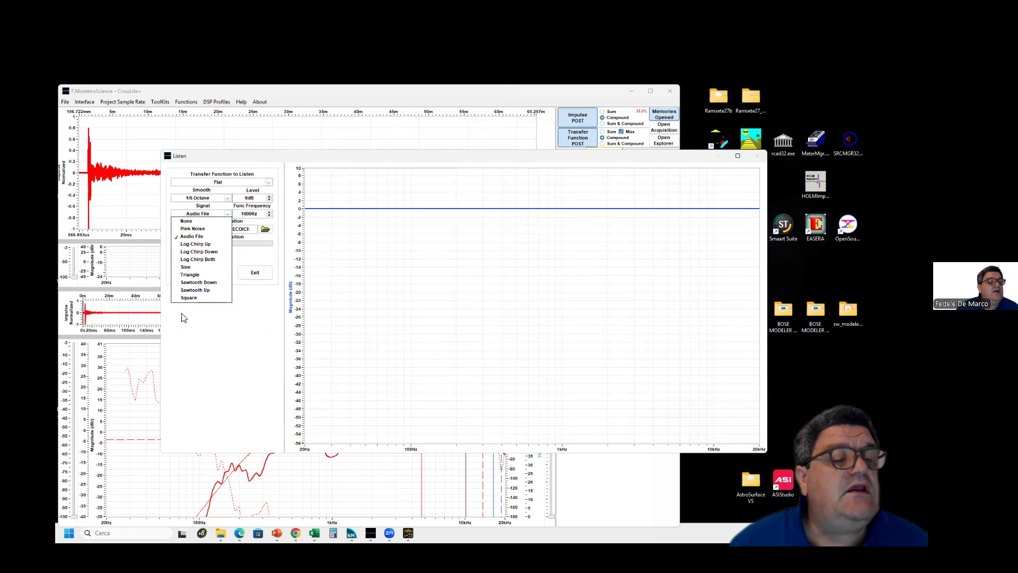
left_click(261, 255)
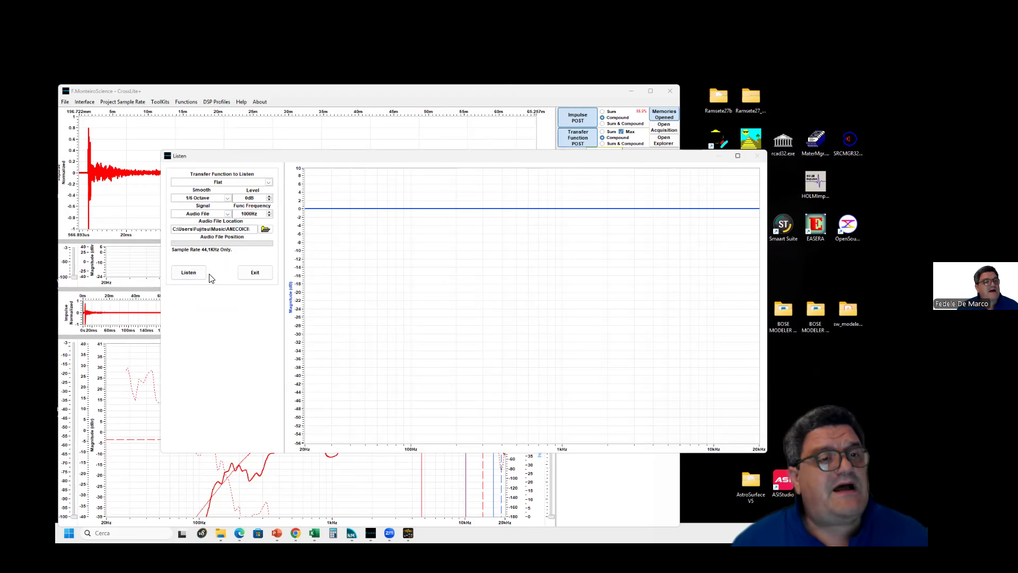
Step: Listen to the audio file through the Flat transfer function and stop the playback
left_click(239, 185)
left_click(223, 190)
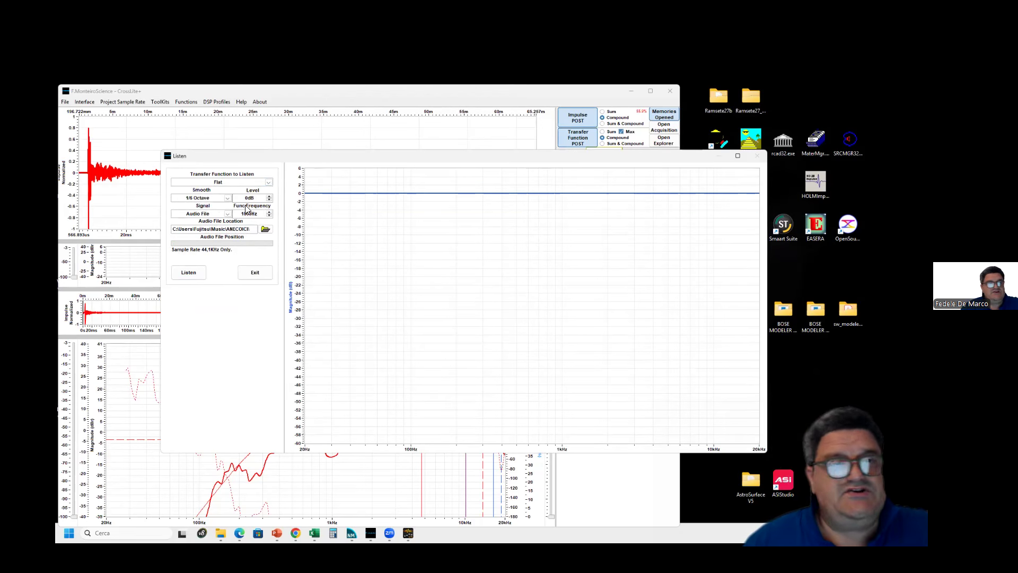
left_click(186, 276)
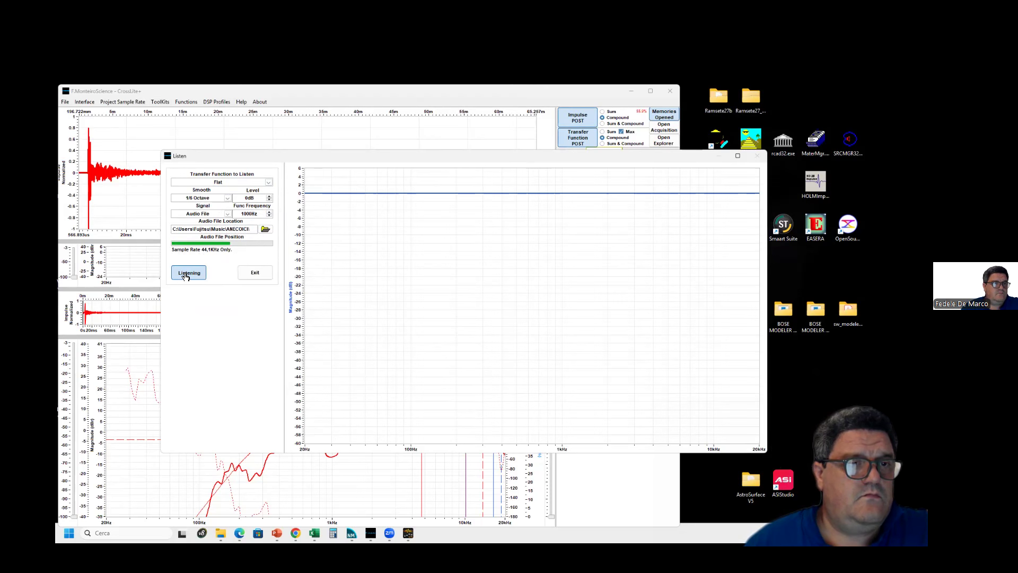
left_click(185, 275)
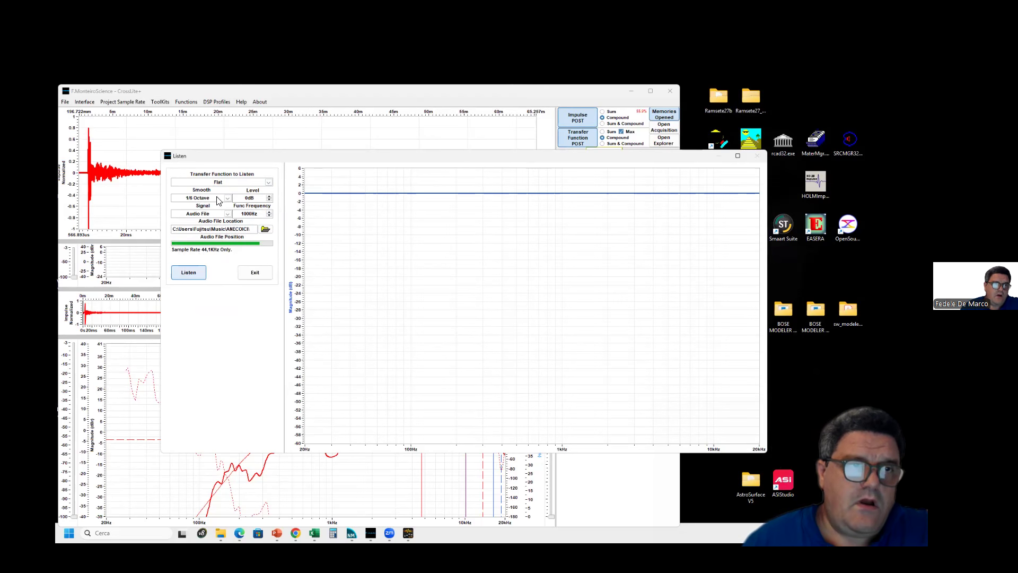
Step: Listen to the audio file through the HPF transfer function and close the Listen window
left_click(226, 183)
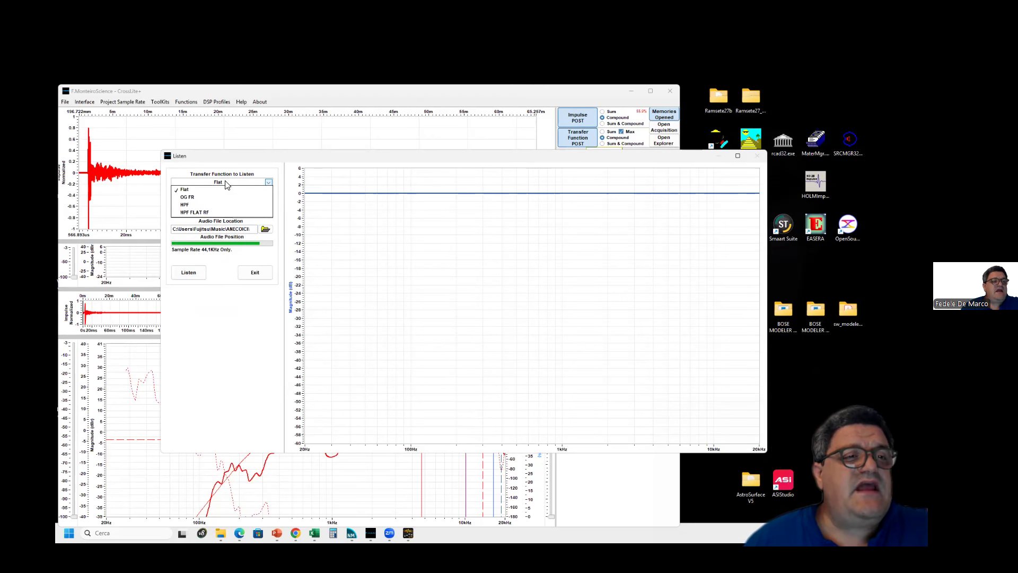
left_click(205, 207)
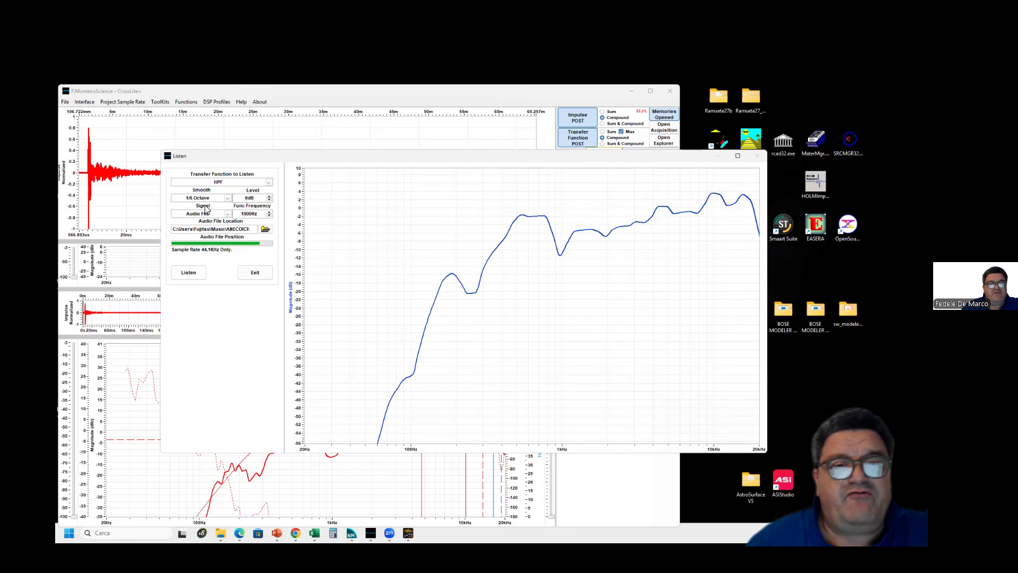
left_click(187, 273)
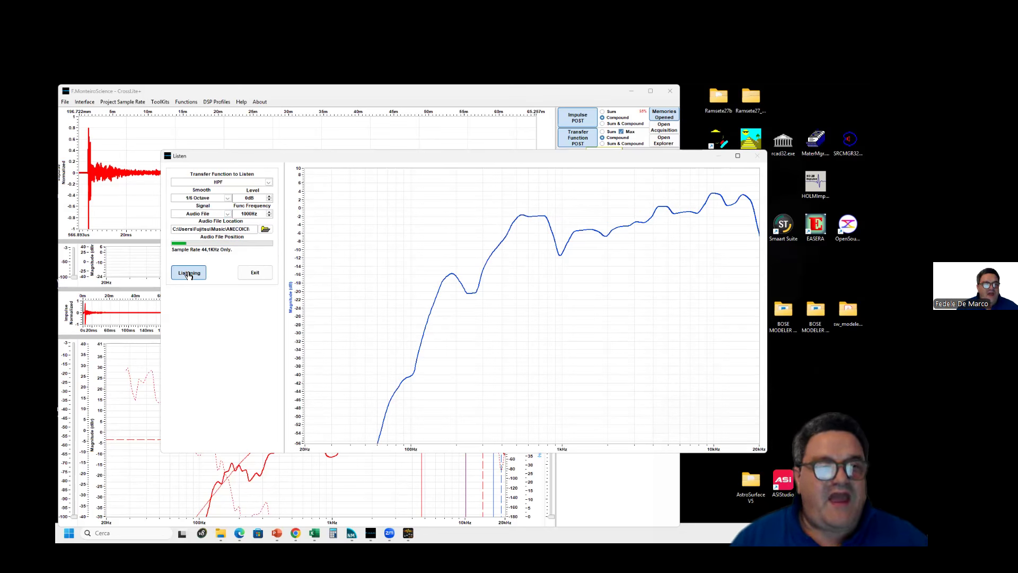
left_click(254, 273)
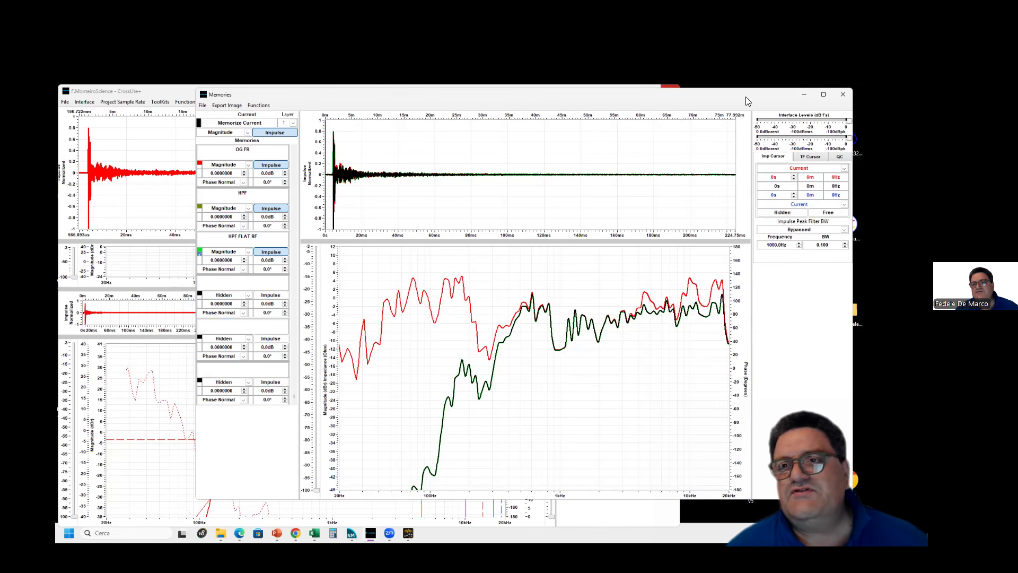
left_click_drag(747, 101, 762, 104)
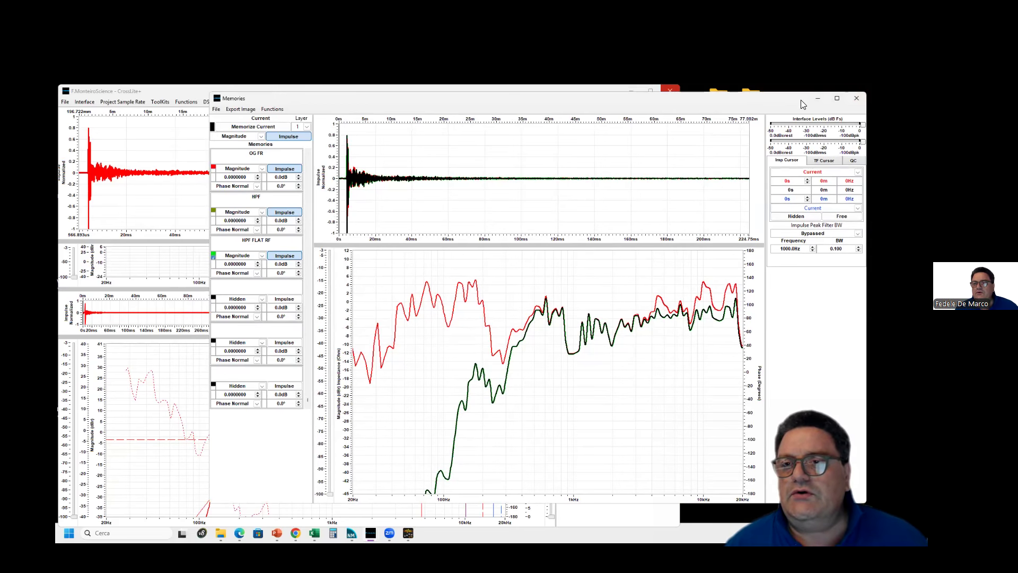
left_click_drag(803, 104, 806, 100)
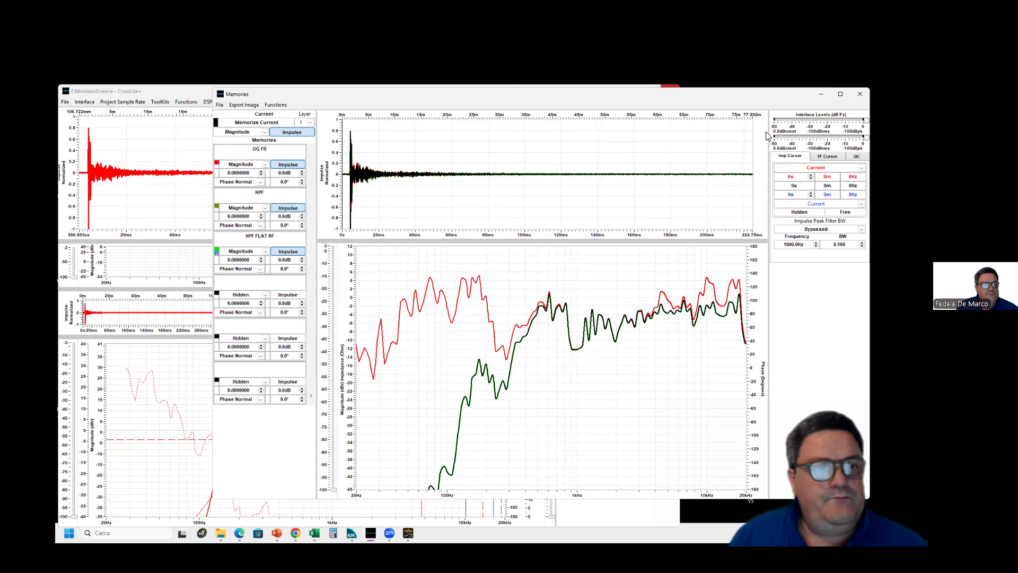
double_click(255, 150)
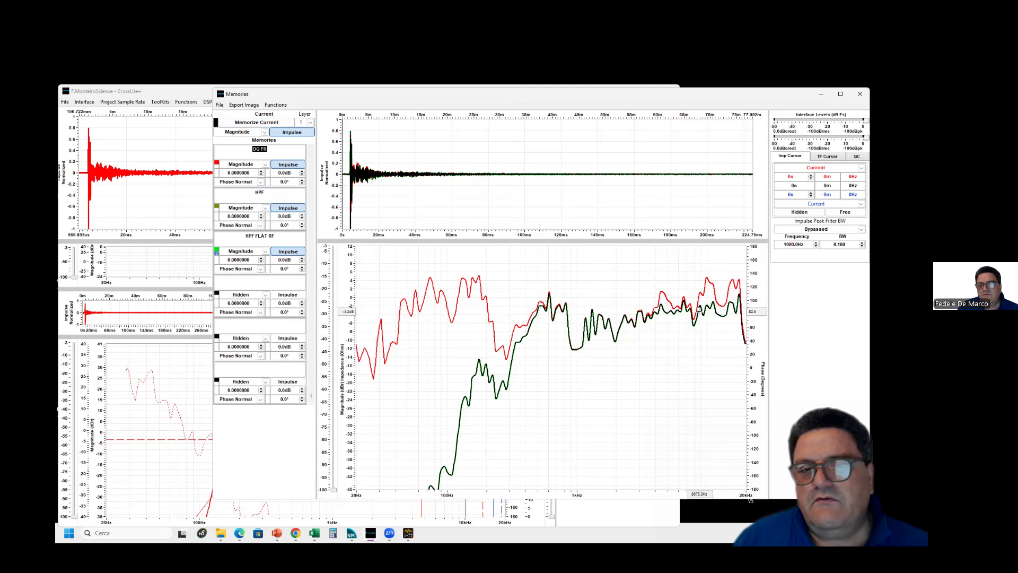
left_click(270, 196)
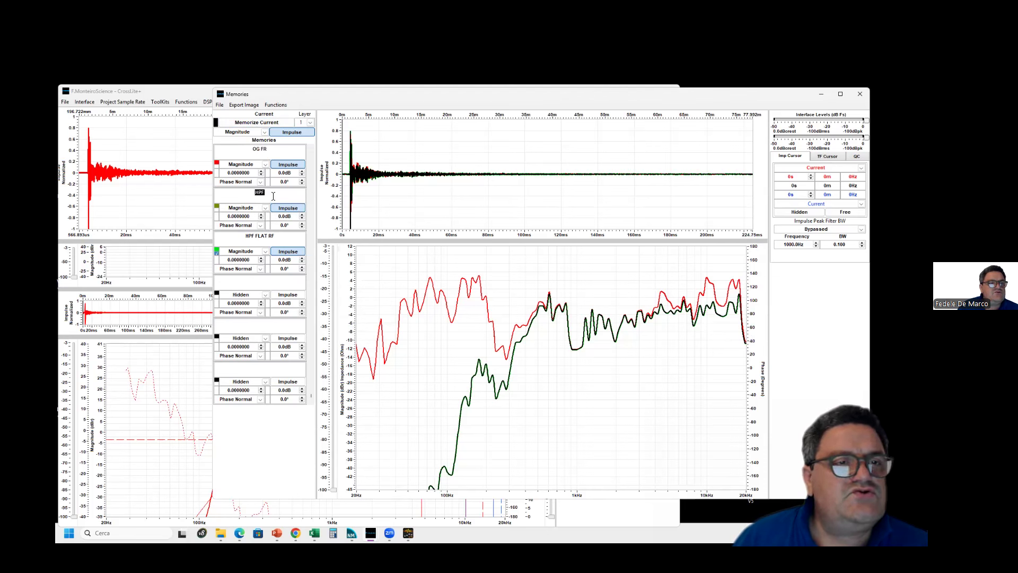
left_click(259, 235)
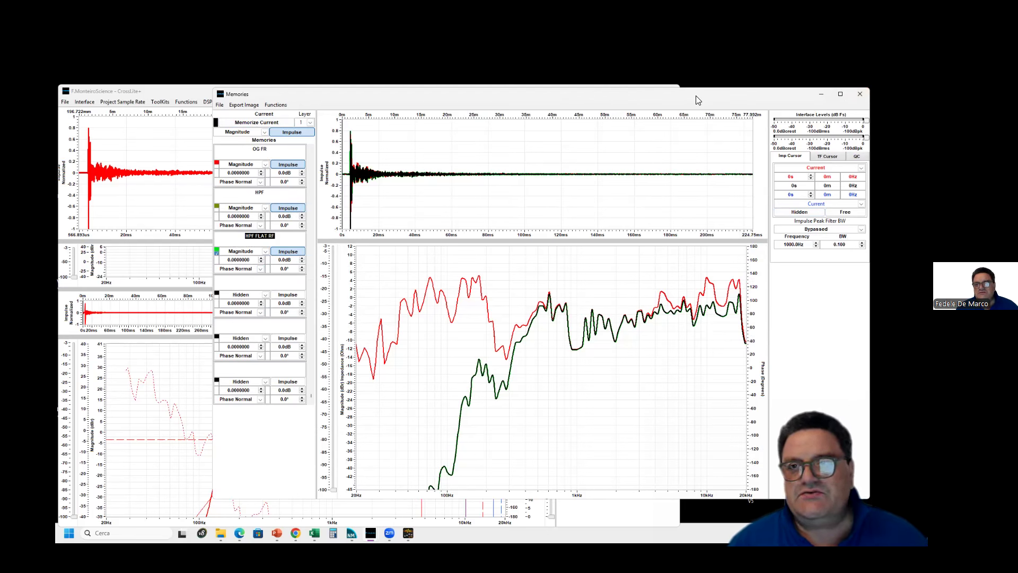
left_click_drag(697, 100, 696, 100)
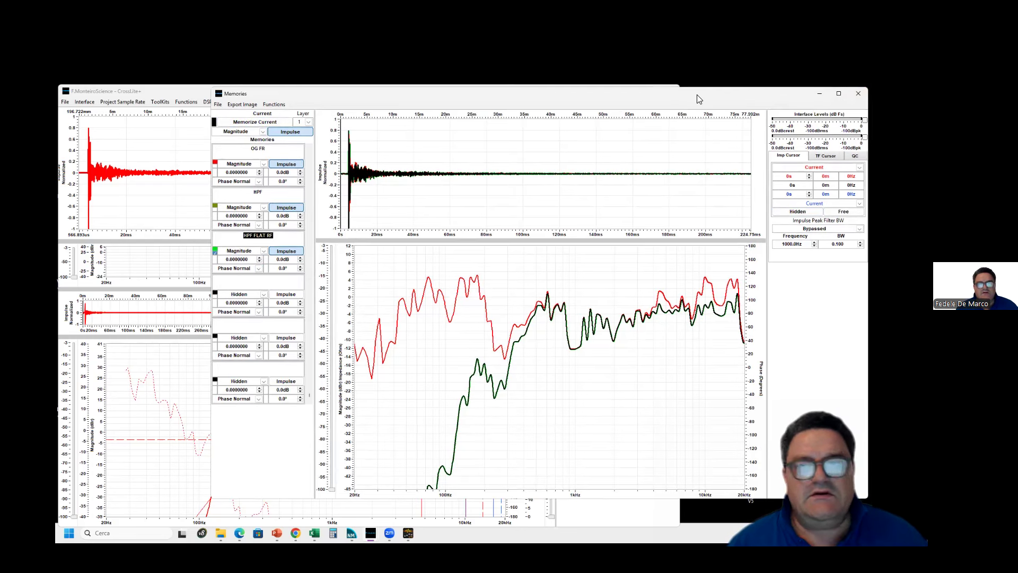
left_click(275, 106)
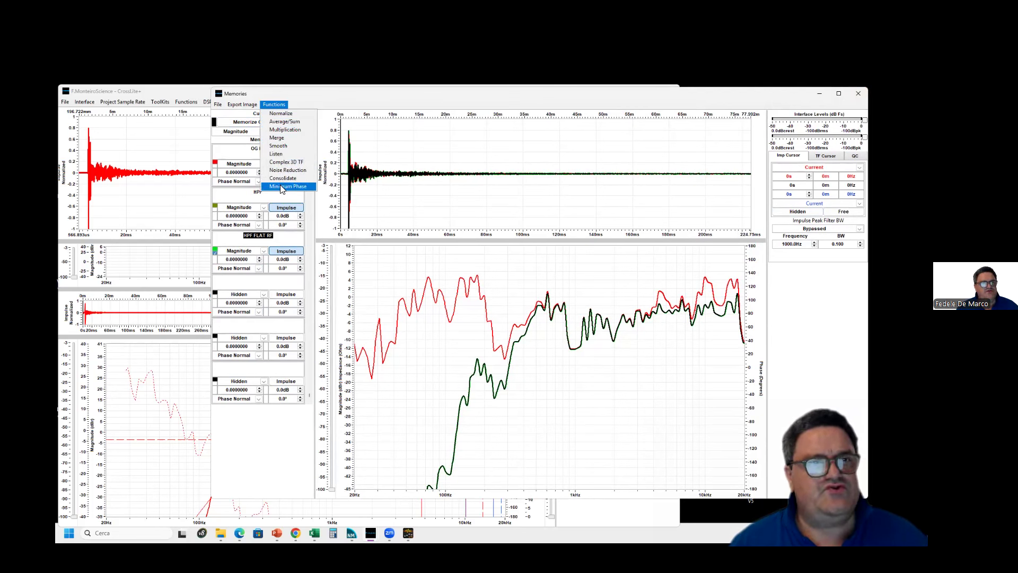
left_click(696, 98)
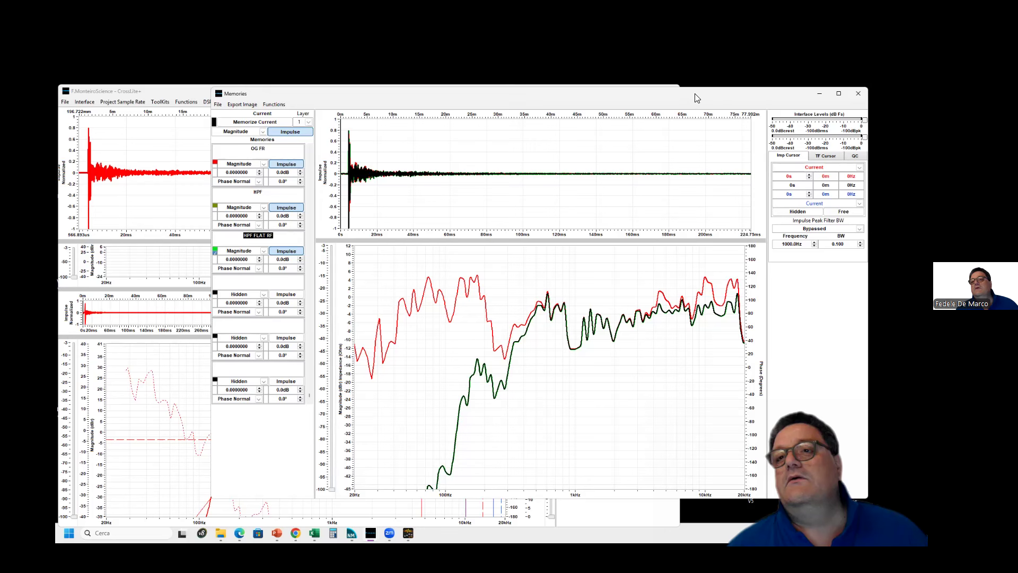